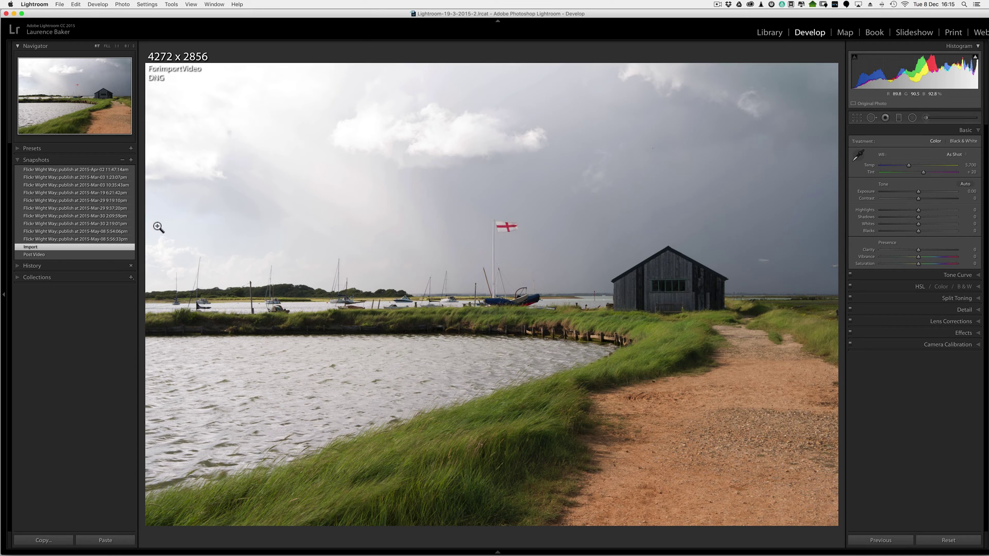
Preview the Post Video snapshot of the photo and return to the Import snapshot.
left_click(55, 255)
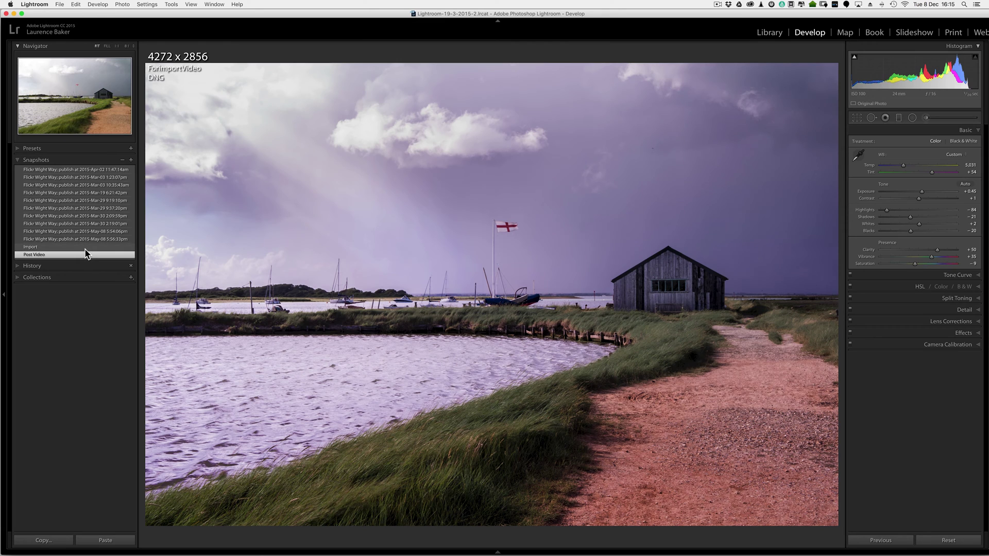
left_click(55, 247)
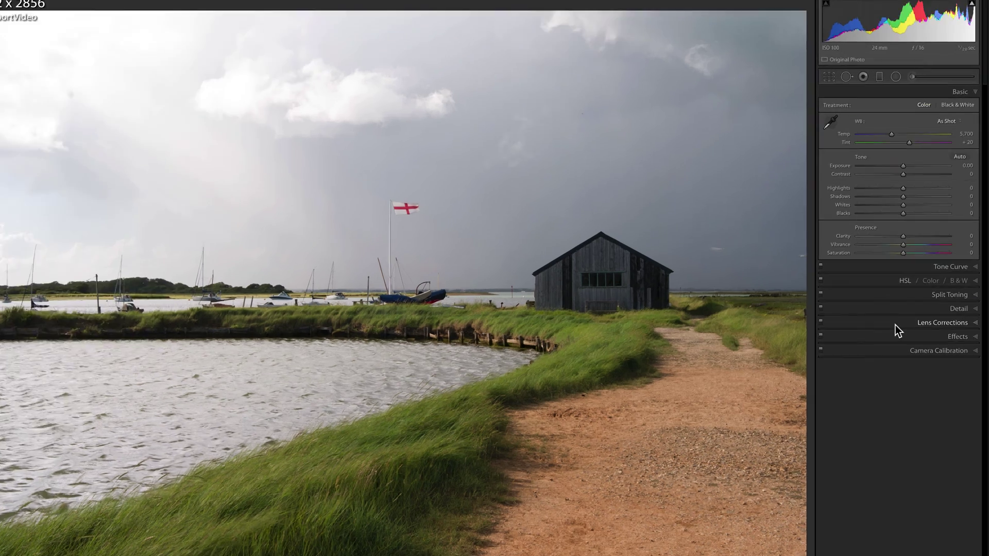
Try the DJI INSPIRE 1 FC350 lens profile correction on the photo and switch profile corrections off again.
left_click(895, 324)
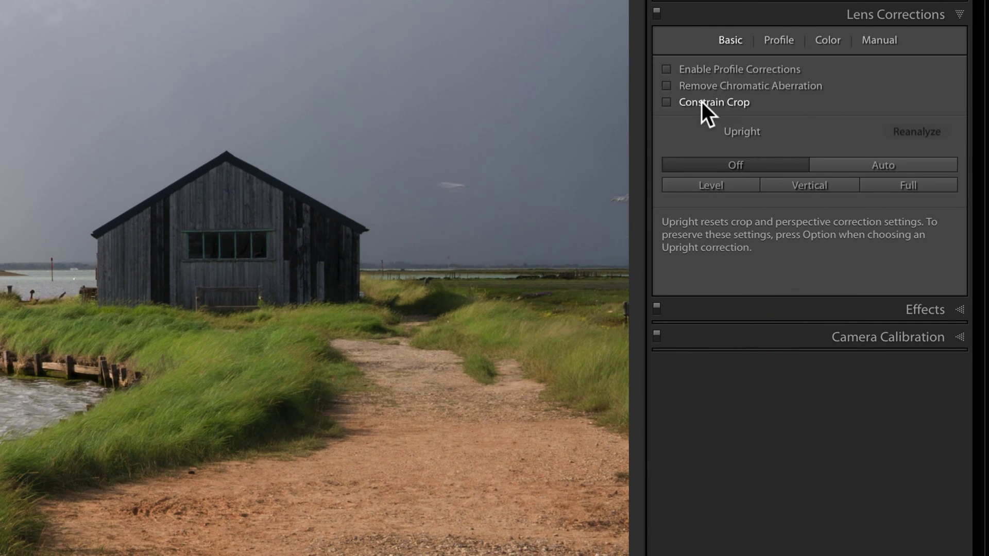
left_click(666, 69)
left_click(776, 41)
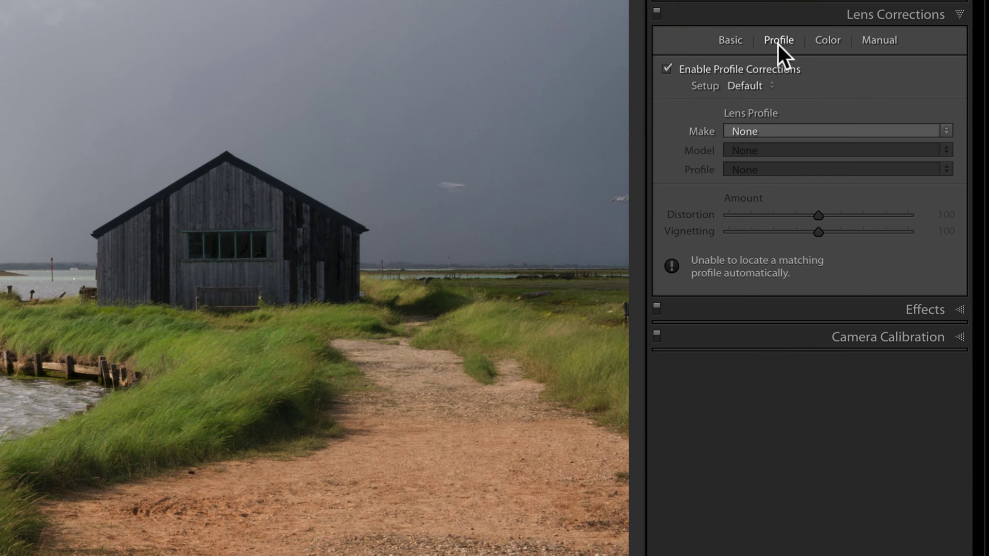
left_click(754, 130)
left_click(741, 165)
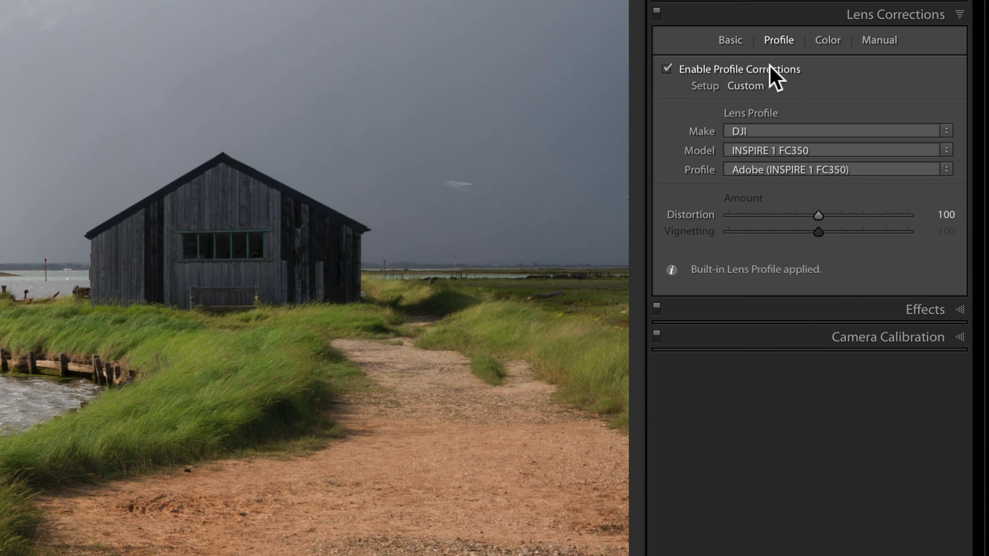
left_click(727, 40)
left_click(667, 68)
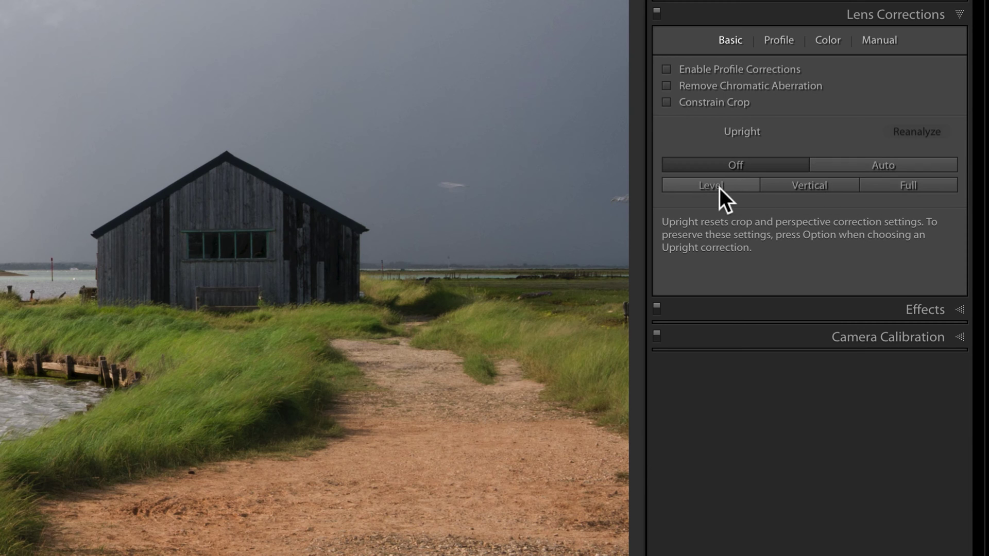
Apply the Full Upright correction and remove chromatic aberration, then look over the manual and color lens correction settings.
left_click(883, 186)
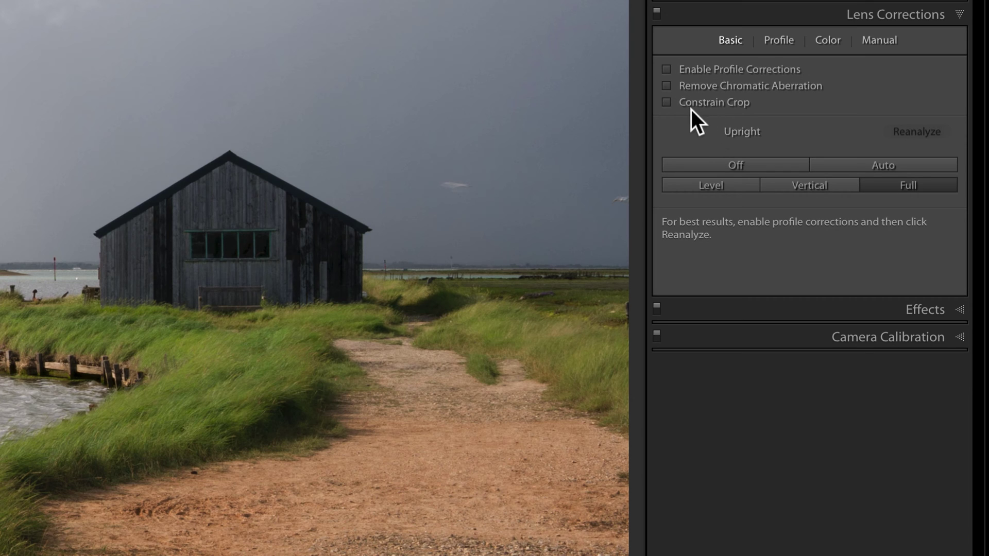
left_click(665, 86)
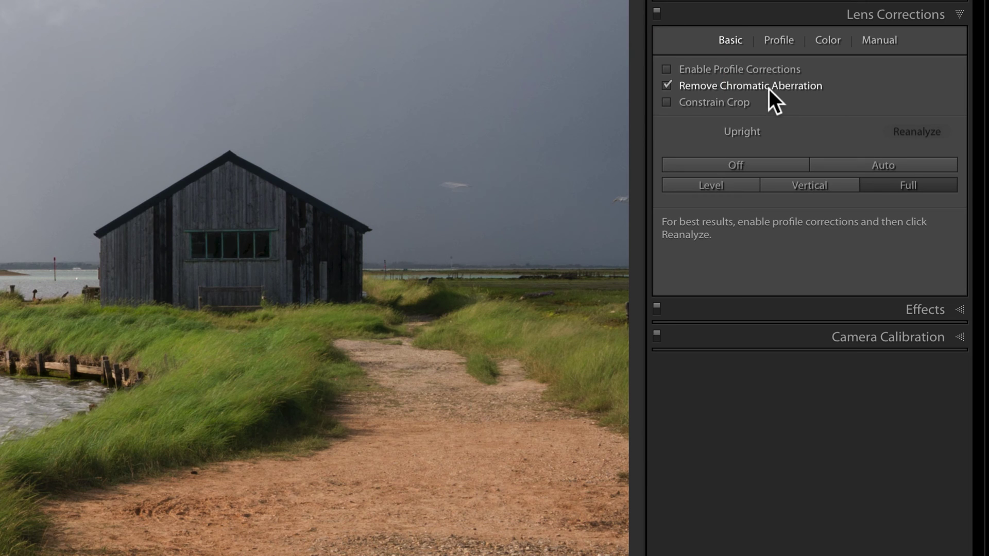
left_click(871, 41)
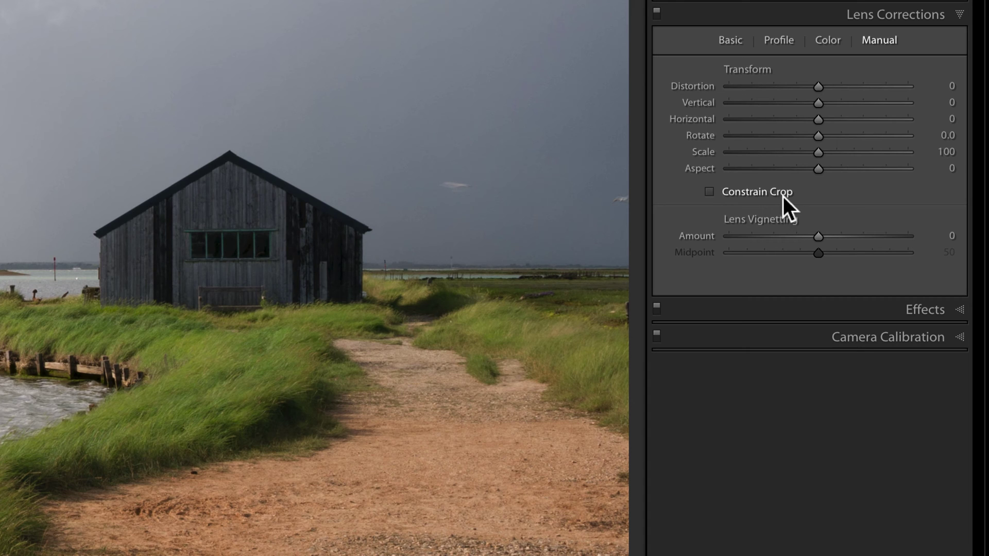
left_click(733, 39)
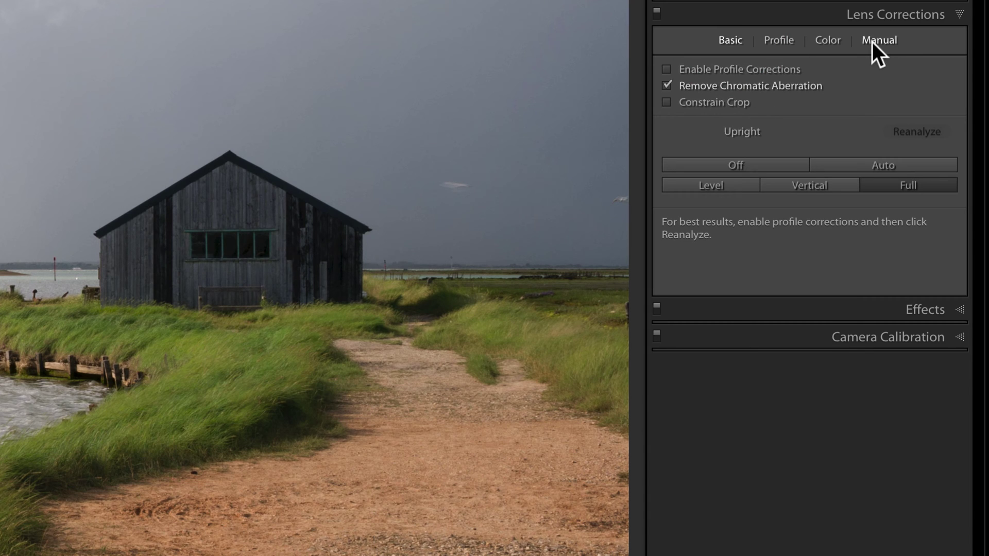
left_click(828, 41)
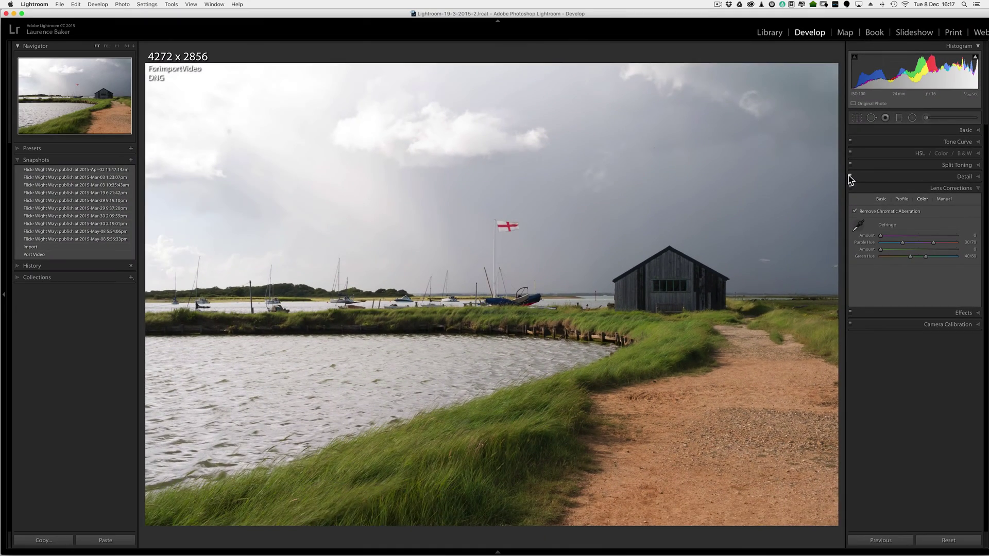
Switch the crop overlay to the golden-ratio grid and crop the photo to the 16 x 9 aspect ratio.
key("r")
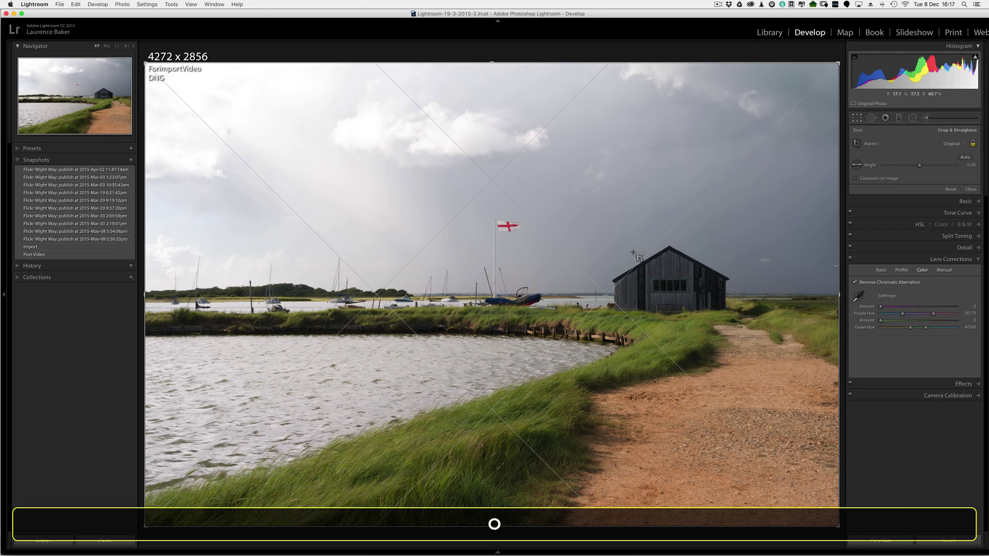
key("o")
key("o")
key("o")
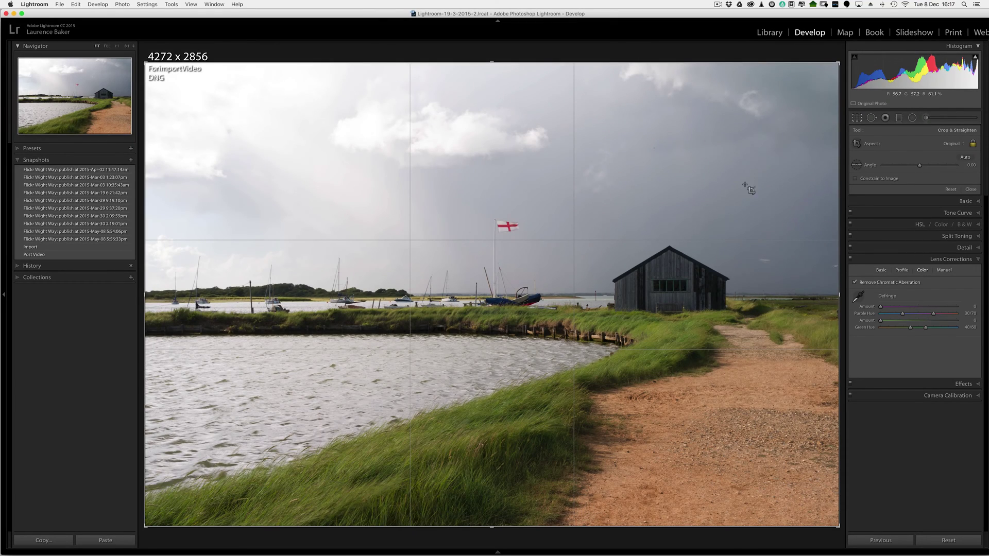
left_click(952, 144)
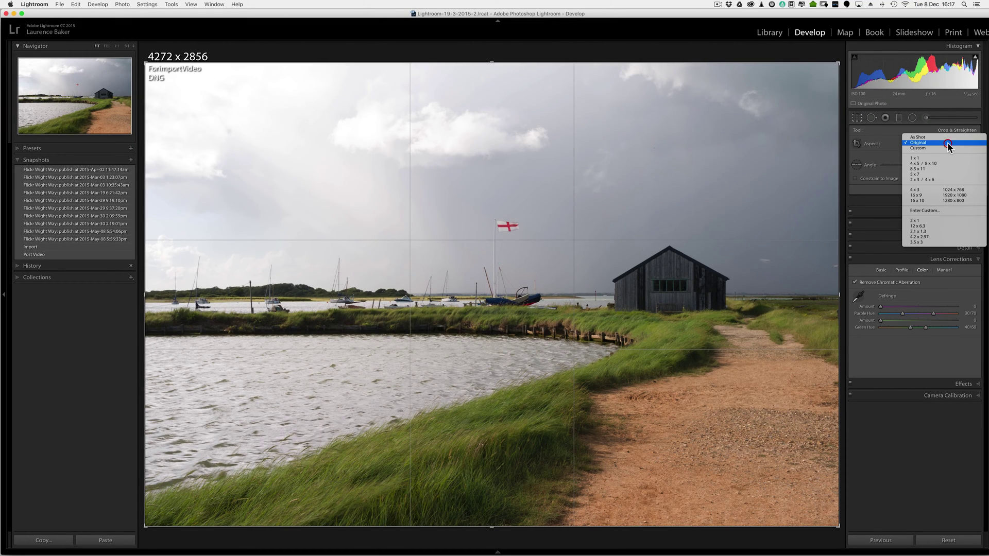
left_click(932, 195)
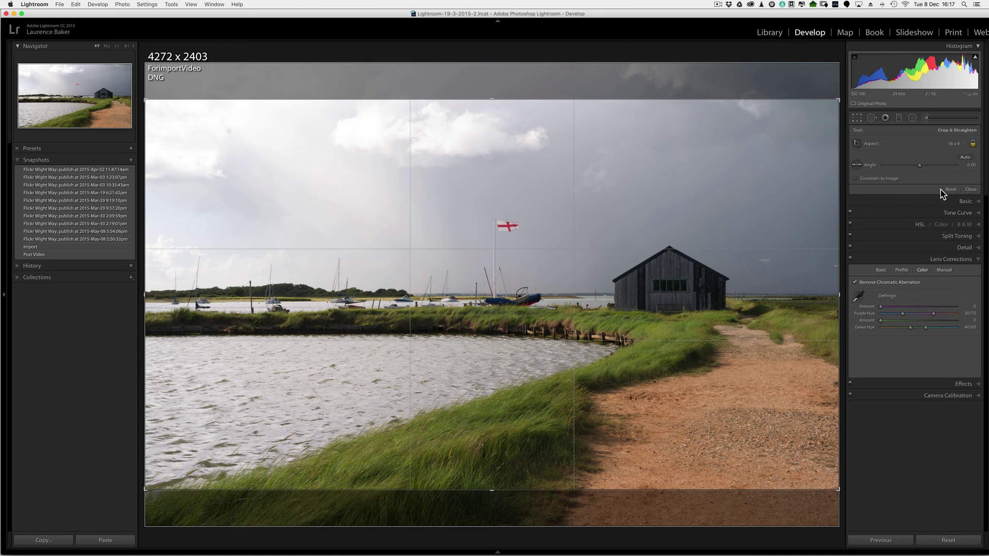
left_click(970, 189)
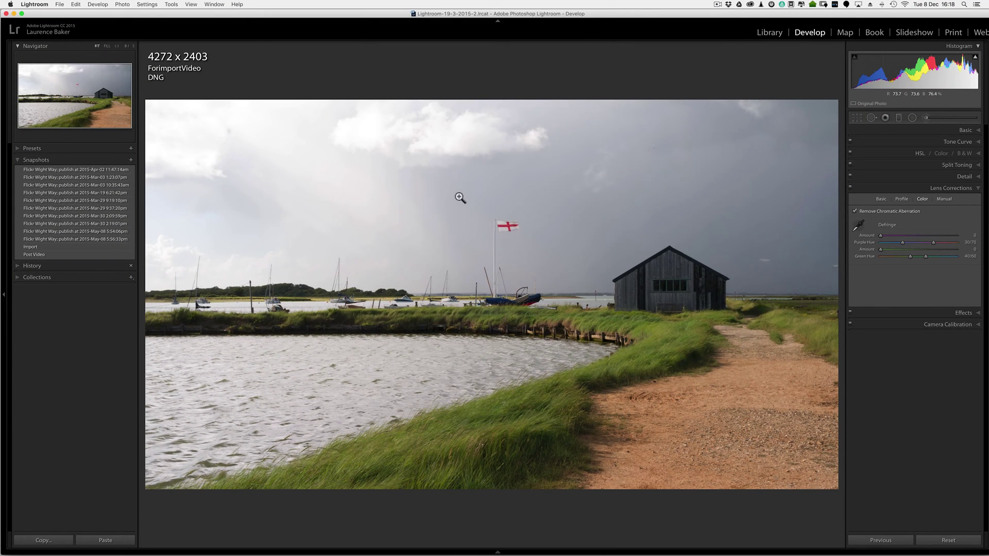
Try a cooler white balance temperature of about 4,127 and reset it to the default.
left_click(891, 131)
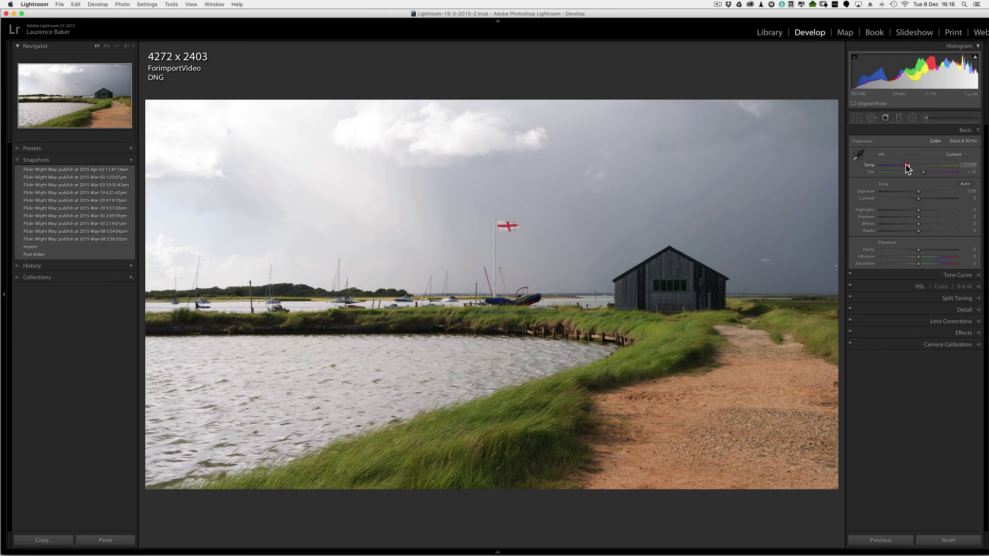
left_click_drag(906, 165, 894, 166)
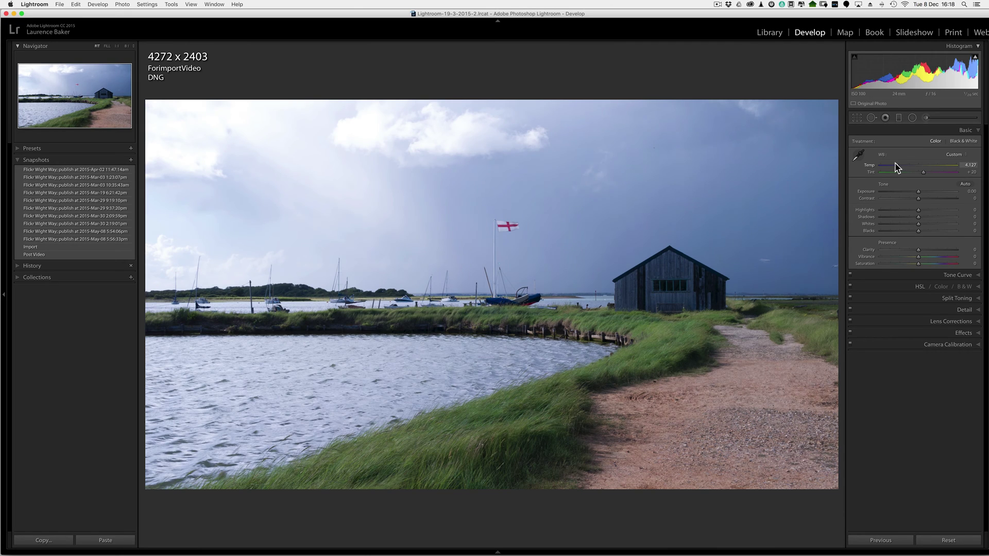
double_click(894, 165)
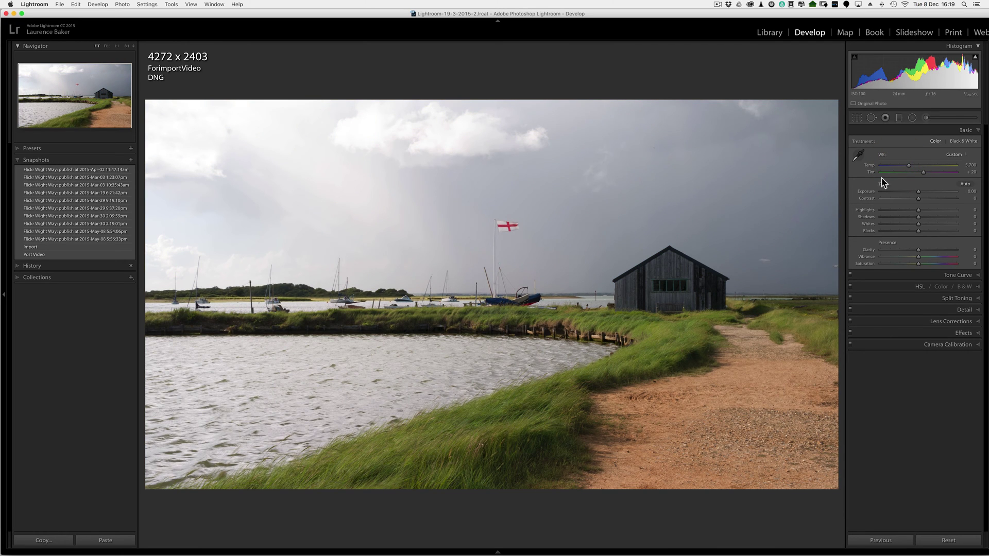
Shift the photo's white balance tint towards magenta to +31.
left_click_drag(922, 173, 926, 173)
left_click_drag(870, 175, 866, 173)
left_click_drag(923, 176, 925, 171)
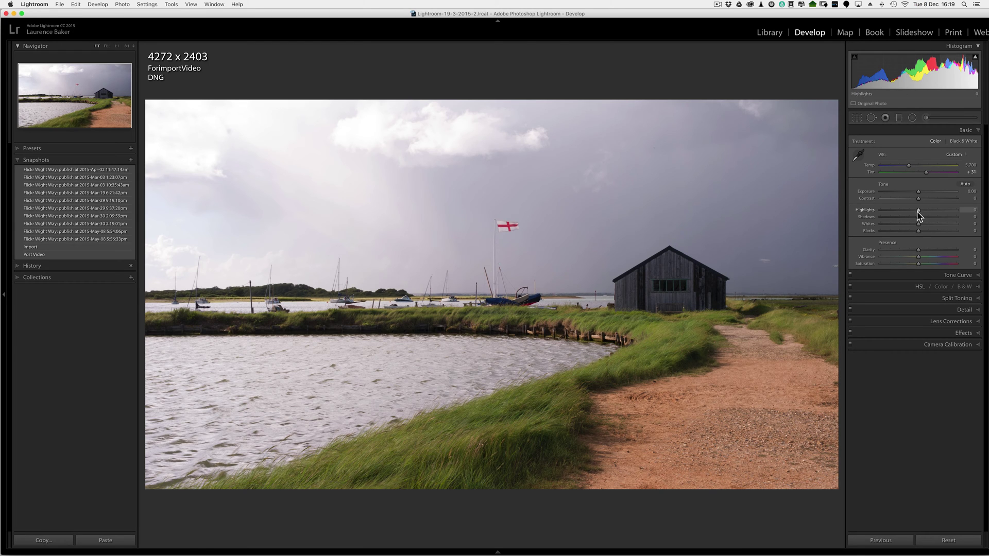
Adjust the photo's tone with highlights at +2, exposure at +0.60 and contrast at +19.
mouse_move(917, 211)
left_mouse_down()
mouse_move(905, 191)
mouse_move(867, 191)
mouse_move(964, 195)
mouse_move(918, 194)
mouse_move(918, 203)
left_mouse_up()
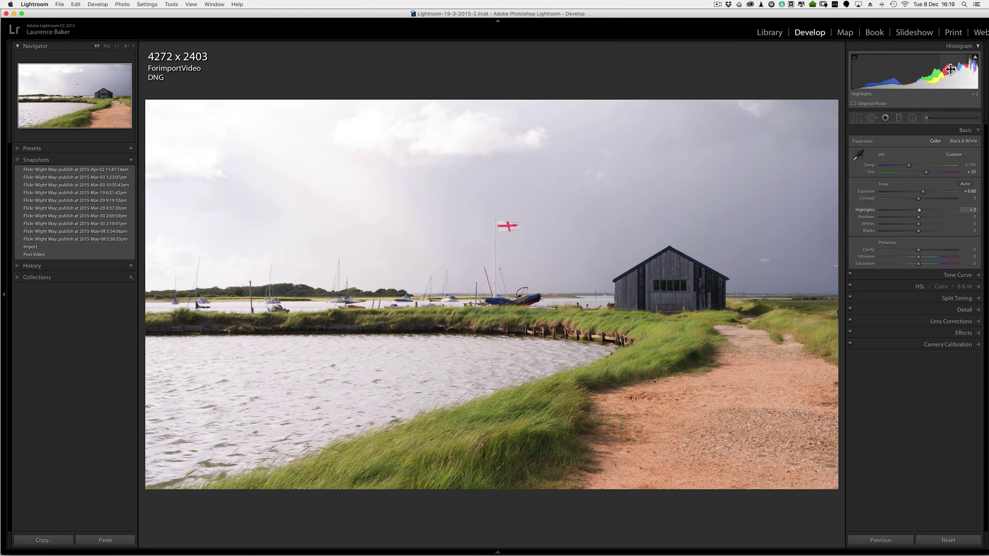
left_click_drag(919, 199, 930, 203)
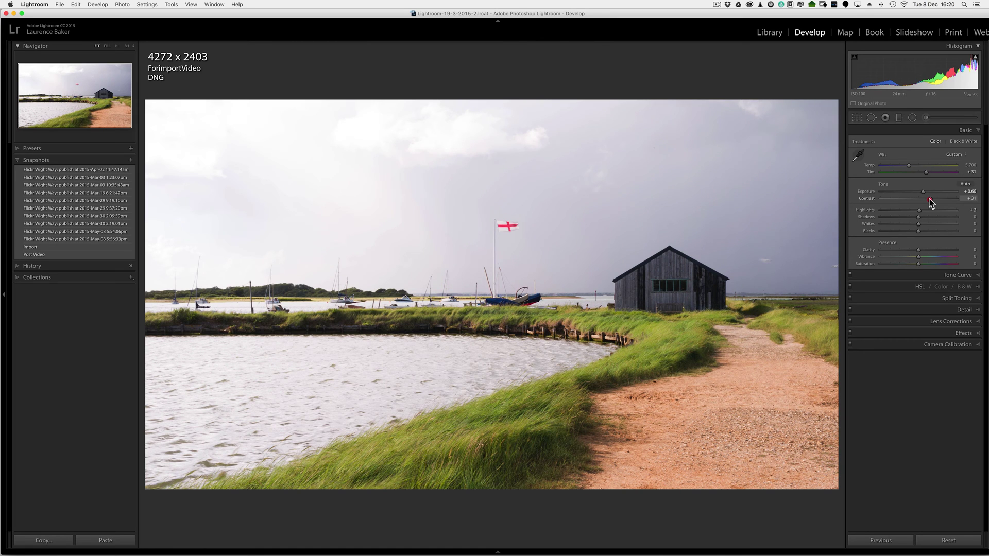
left_click_drag(930, 203, 923, 199)
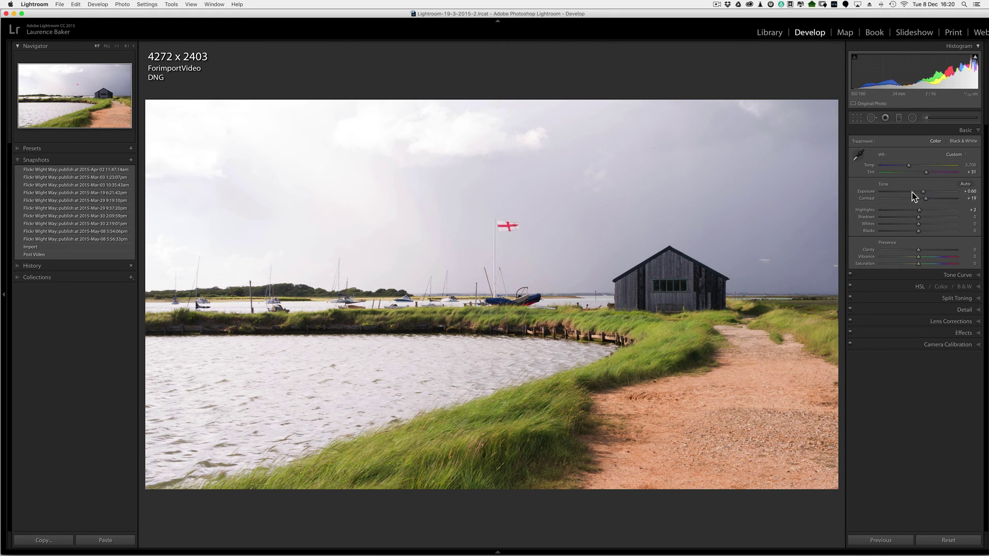
Toggle the clipping warnings and leave both shadow and highlight clipping shown on the photo.
left_click(974, 57)
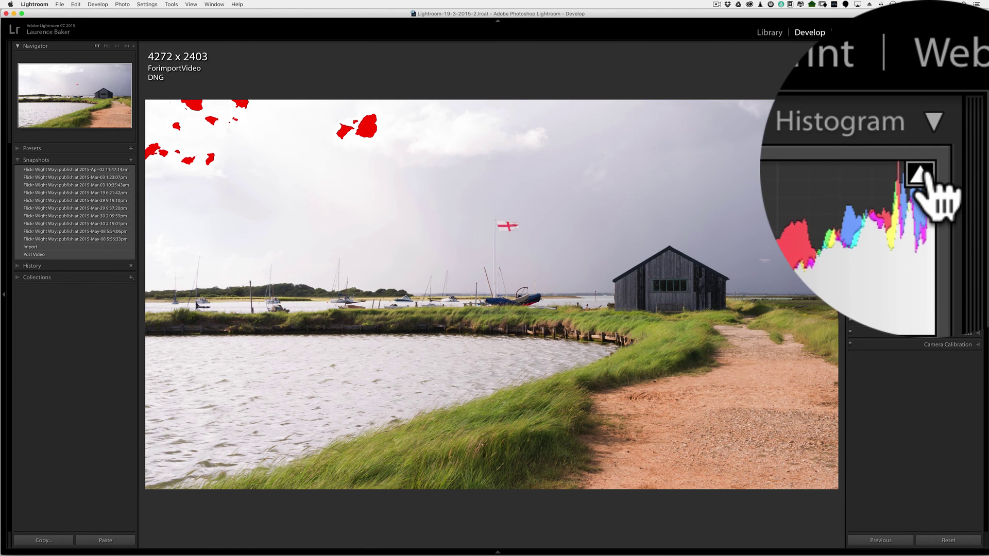
left_click(975, 57)
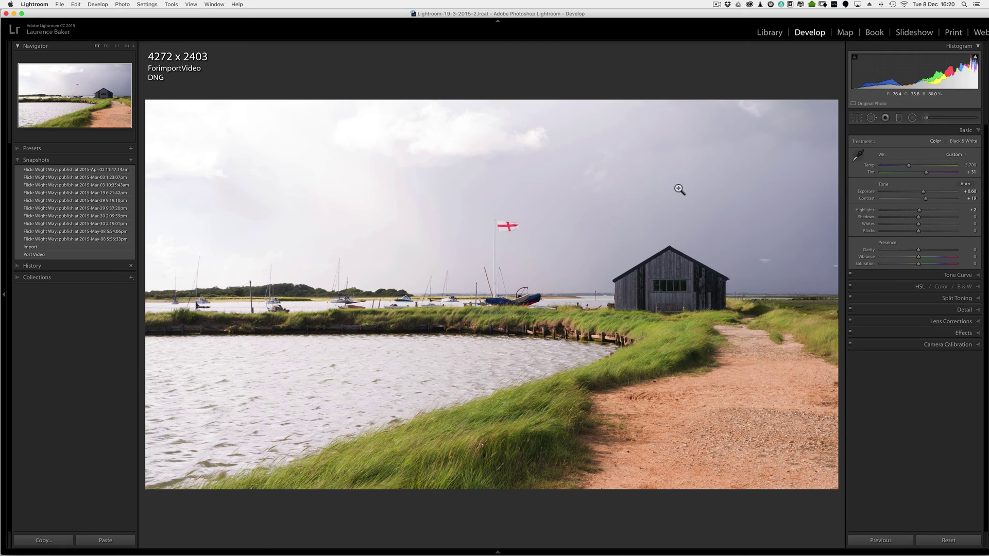
key("j")
key("j")
key("j")
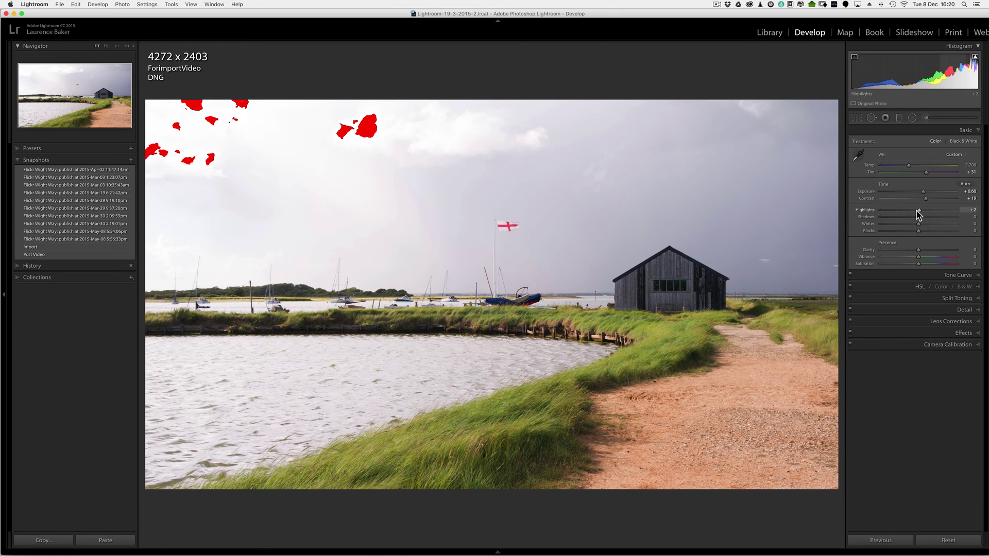
Recover the sky by setting the highlights to -52 and lift the shadows to +26.
left_click_drag(919, 215, 896, 212)
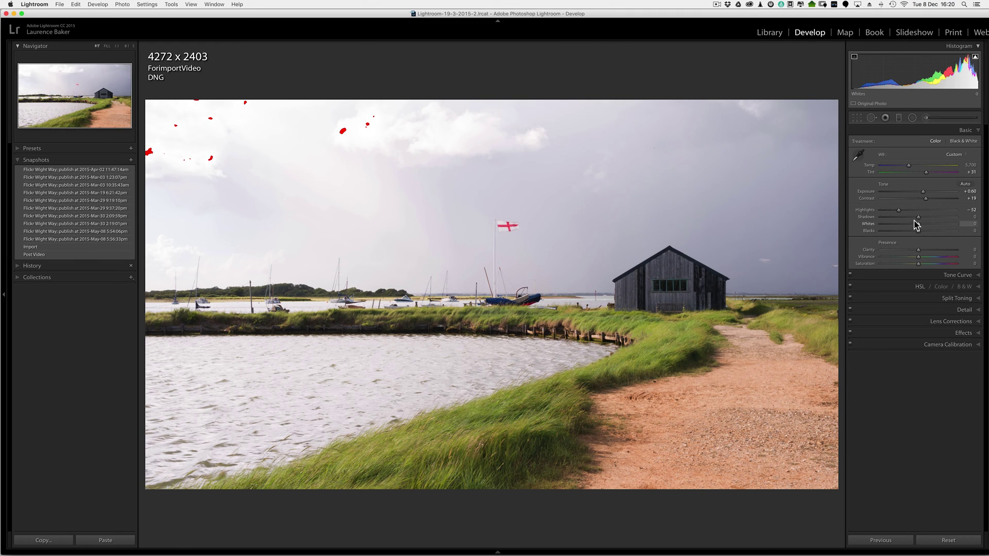
mouse_move(918, 218)
left_mouse_down()
mouse_move(902, 219)
mouse_move(923, 217)
left_mouse_up()
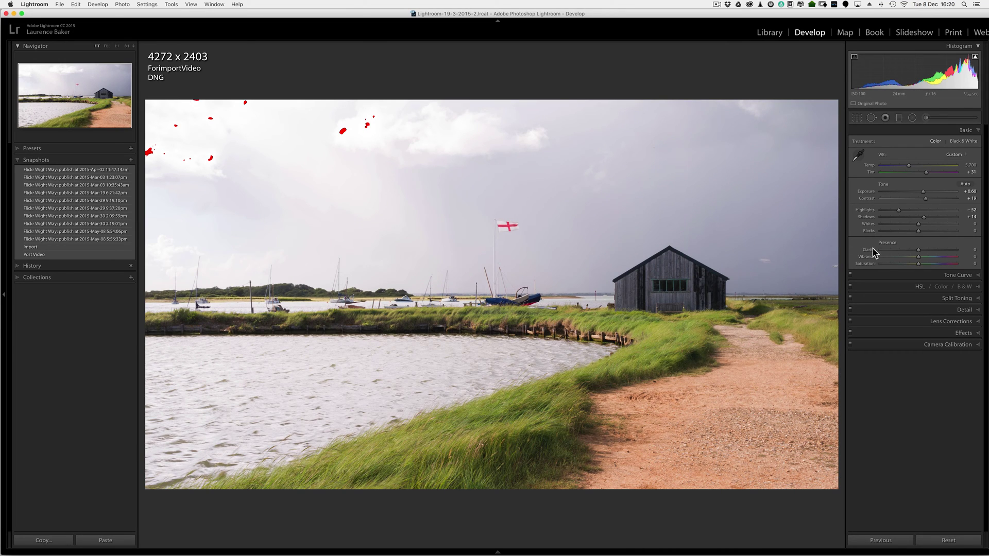
left_click_drag(920, 217, 929, 220)
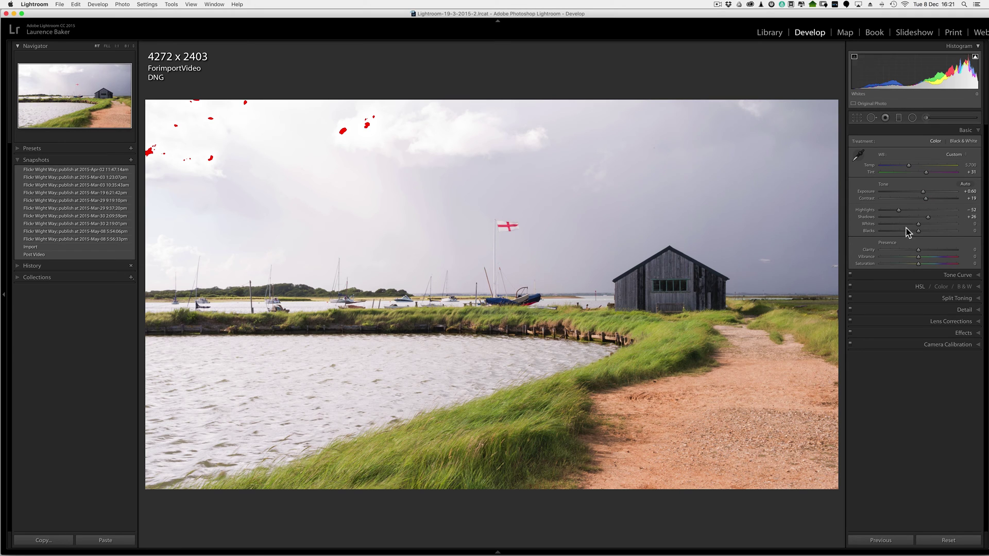
Set the whites to -29 and the blacks to -31, and inspect the clipped shadows along the water's edge.
left_click_drag(917, 224, 910, 223)
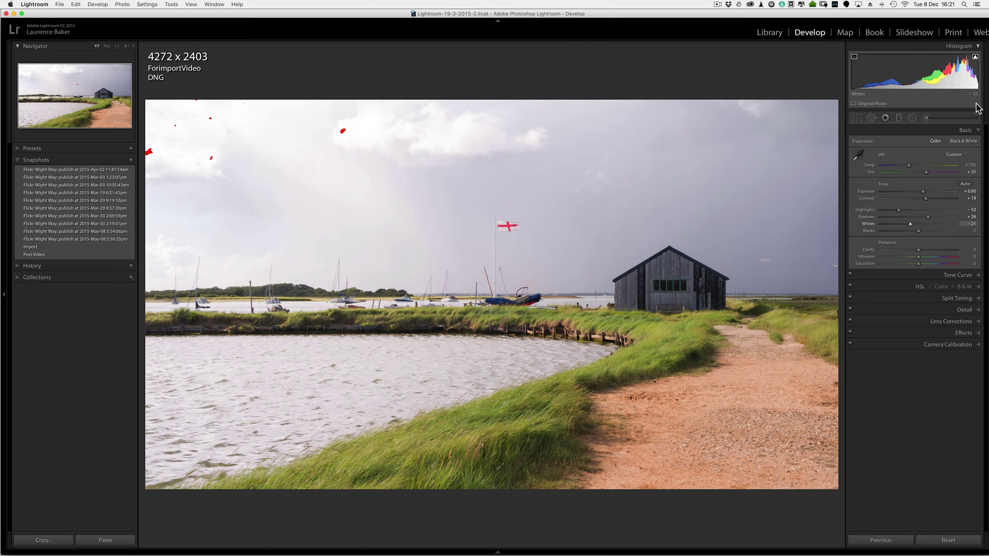
mouse_move(905, 224)
left_mouse_down()
mouse_move(892, 225)
mouse_move(907, 226)
left_mouse_up()
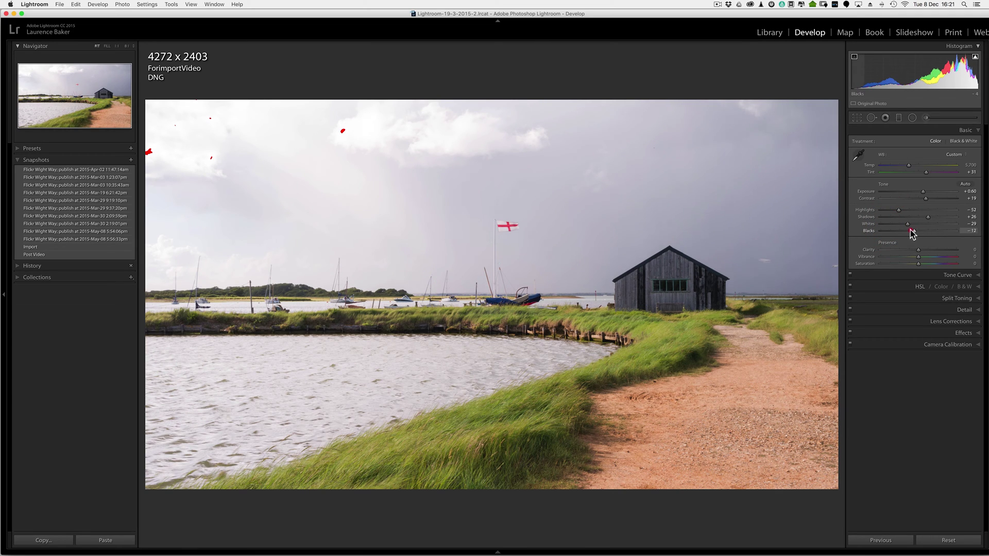
left_click_drag(912, 233, 909, 234)
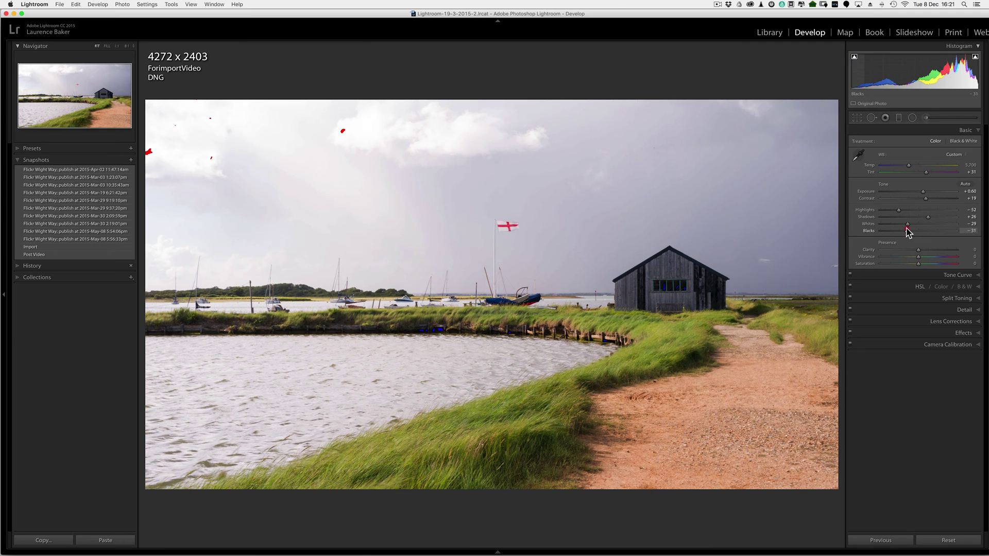
left_click(433, 332)
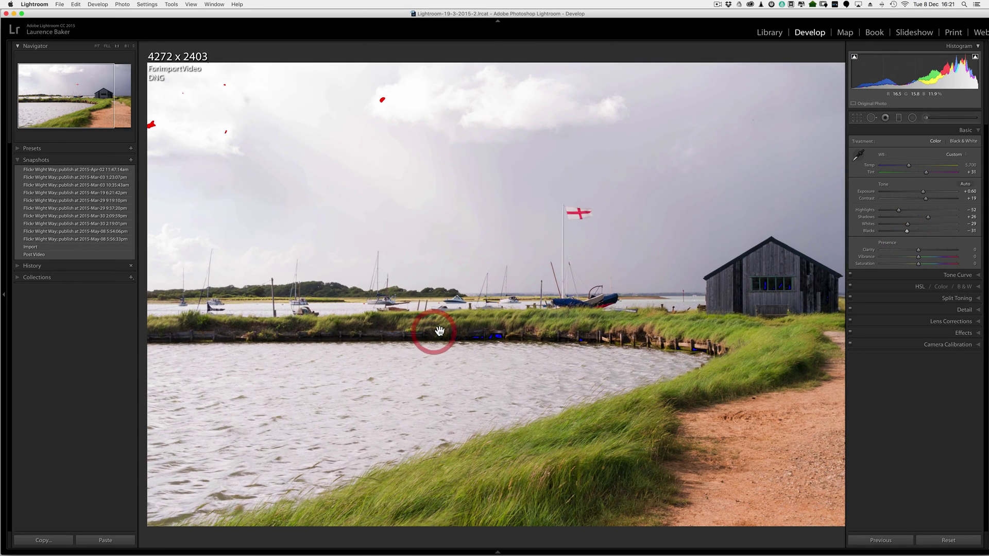
left_click(98, 46)
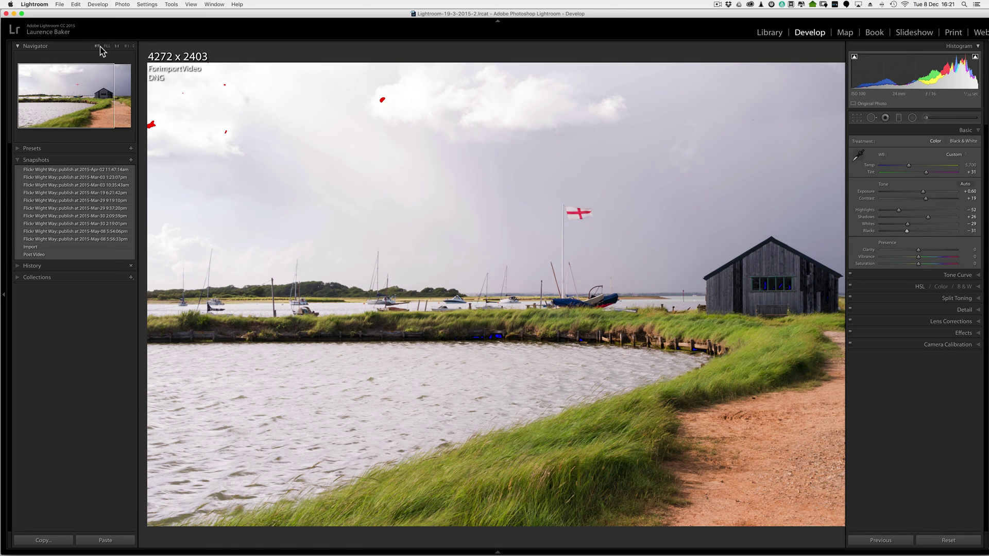
key("space")
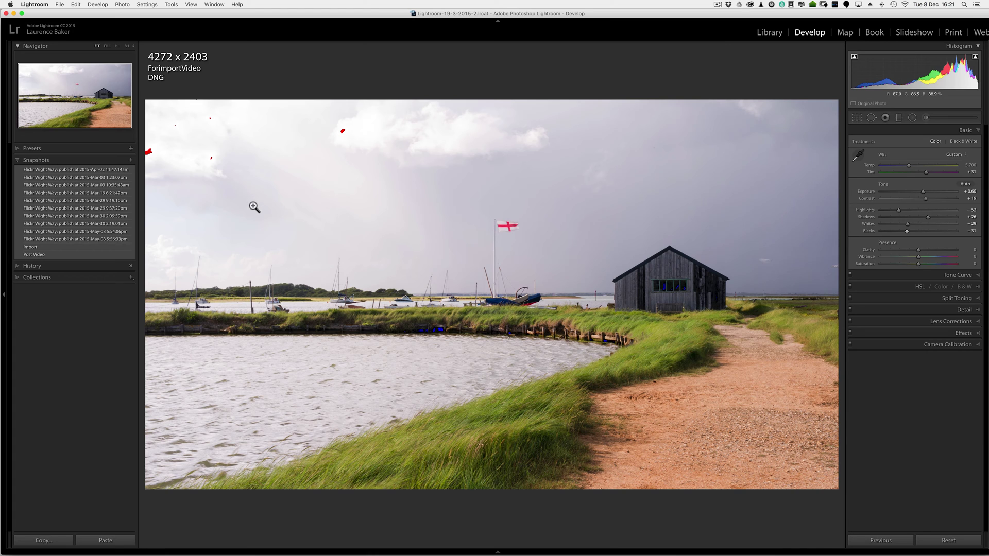
Examine the clipped shadows along the grassy bank at high magnification and compare them with the full photo view.
key("z")
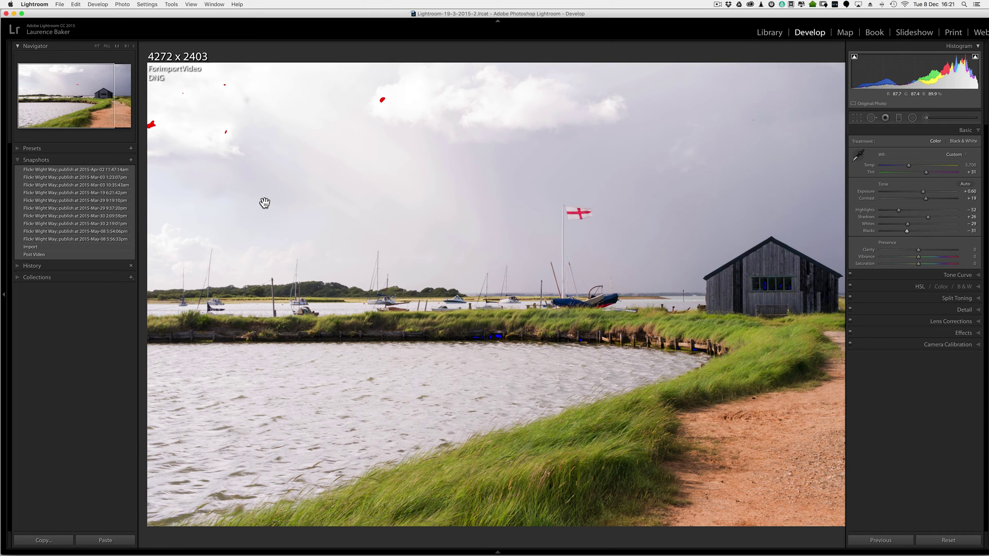
key("z")
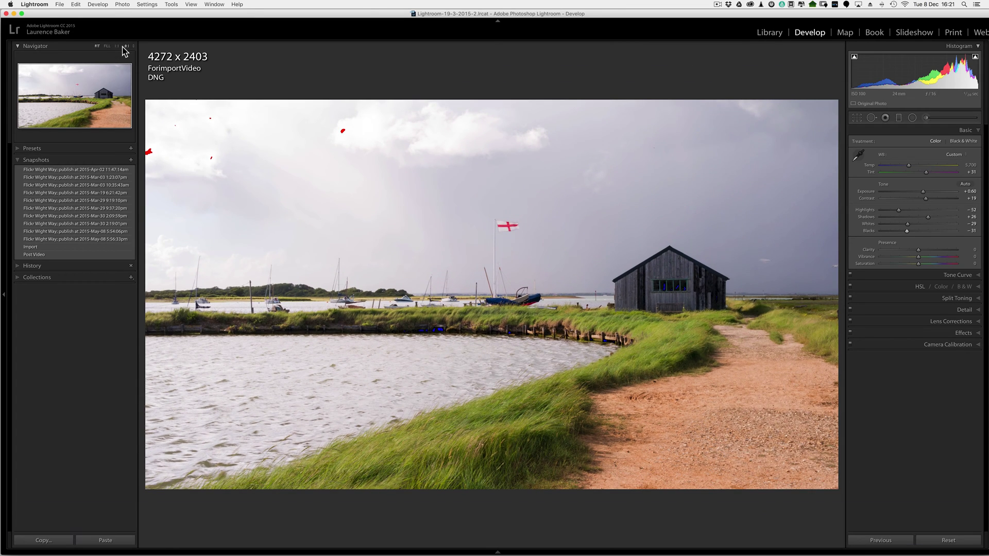
left_click(125, 47)
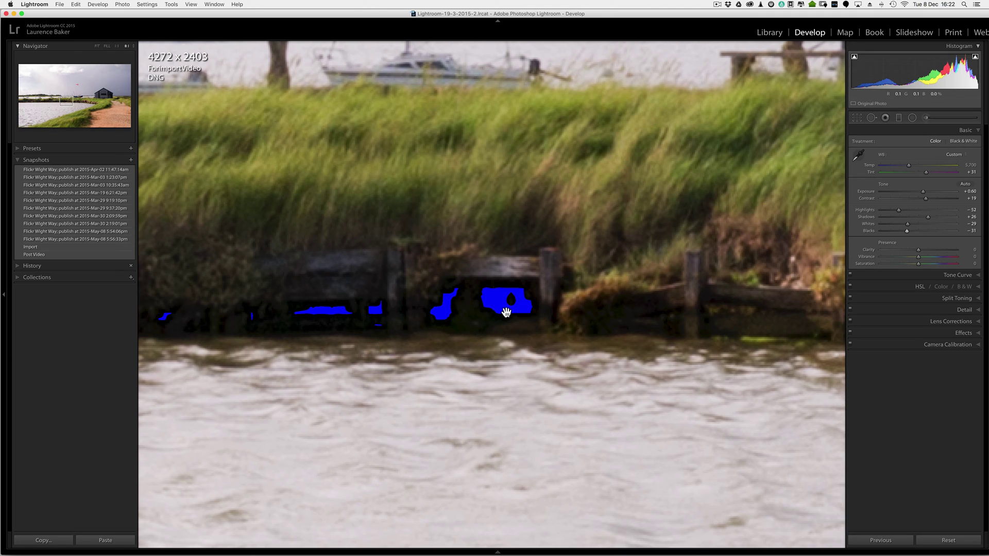
key("z")
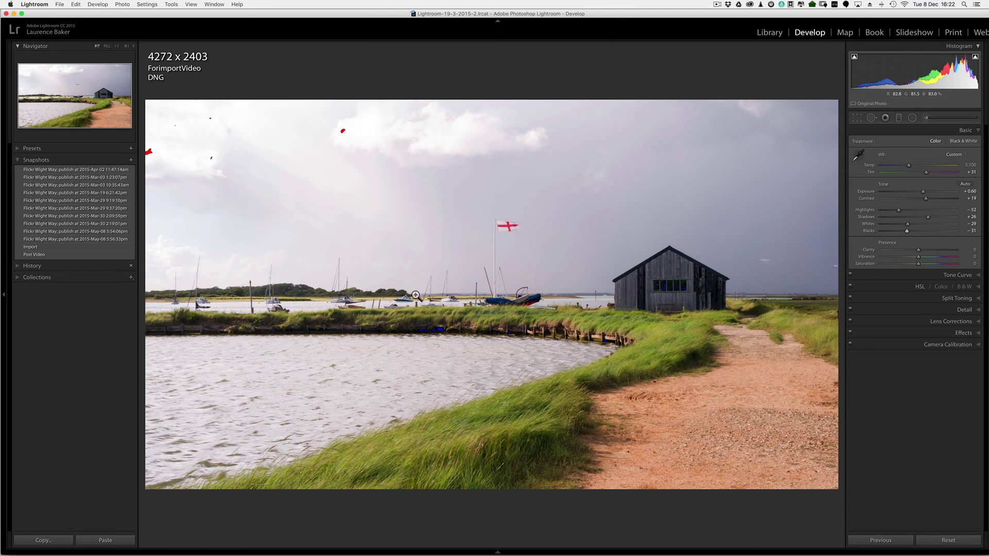
key("z")
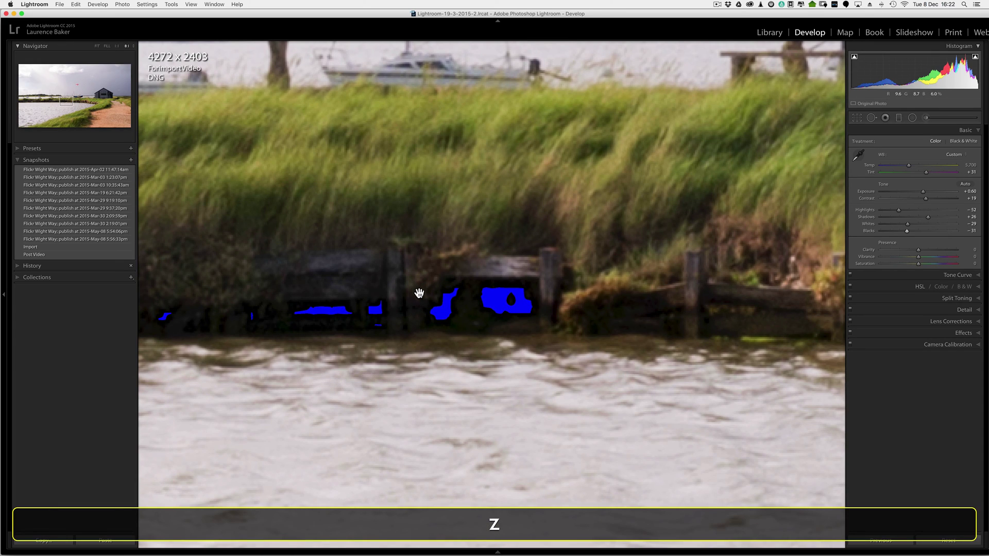
key("z")
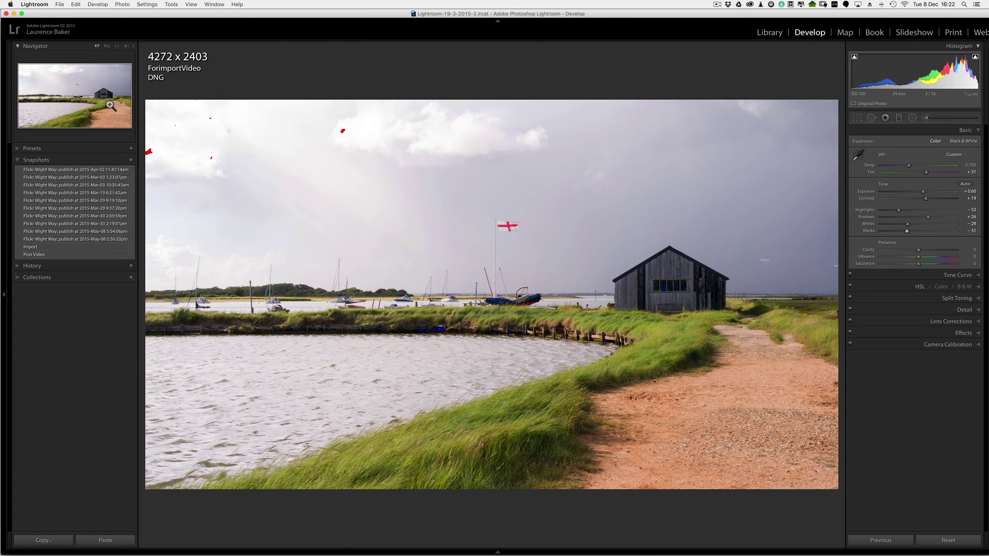
Hide the left panels to enlarge the photo and set the exposure to +0.50.
key("F7")
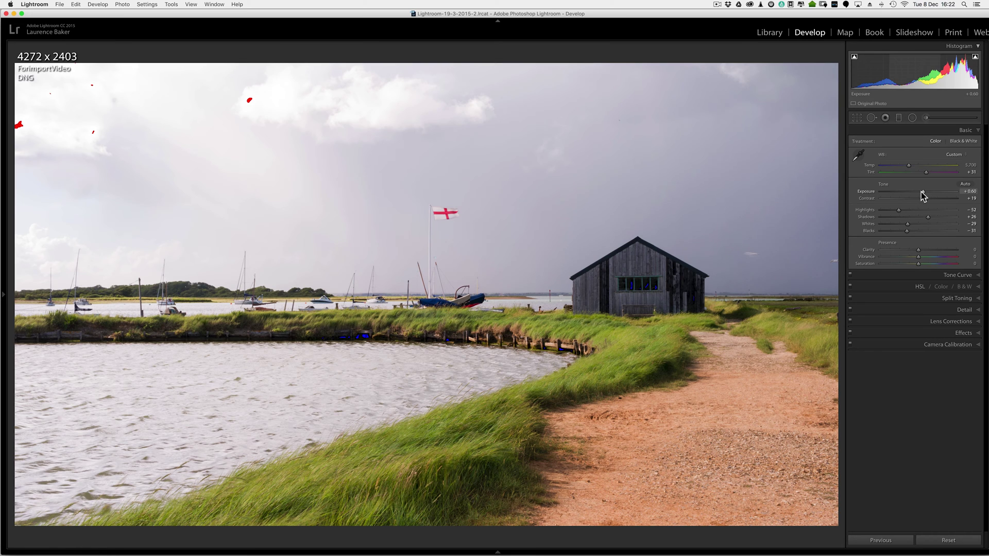
left_click_drag(922, 192, 918, 191)
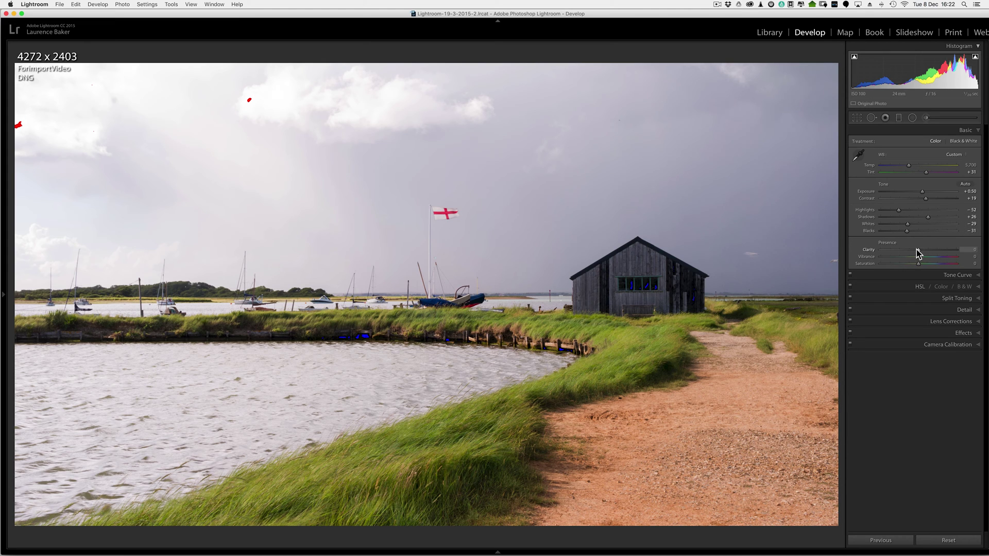
Turn off the clipping warnings and set the photo's clarity to +15.
left_click_drag(917, 249, 974, 258)
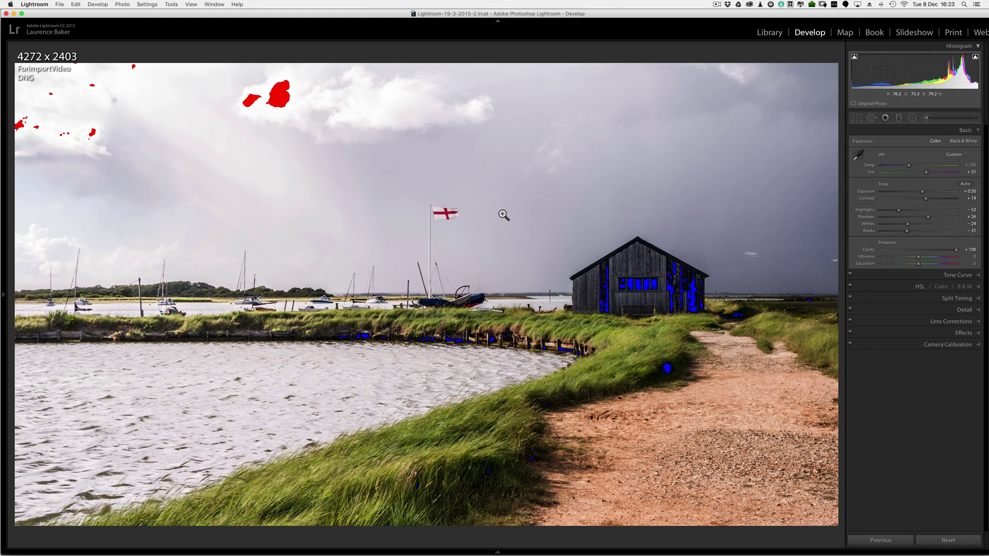
key("j")
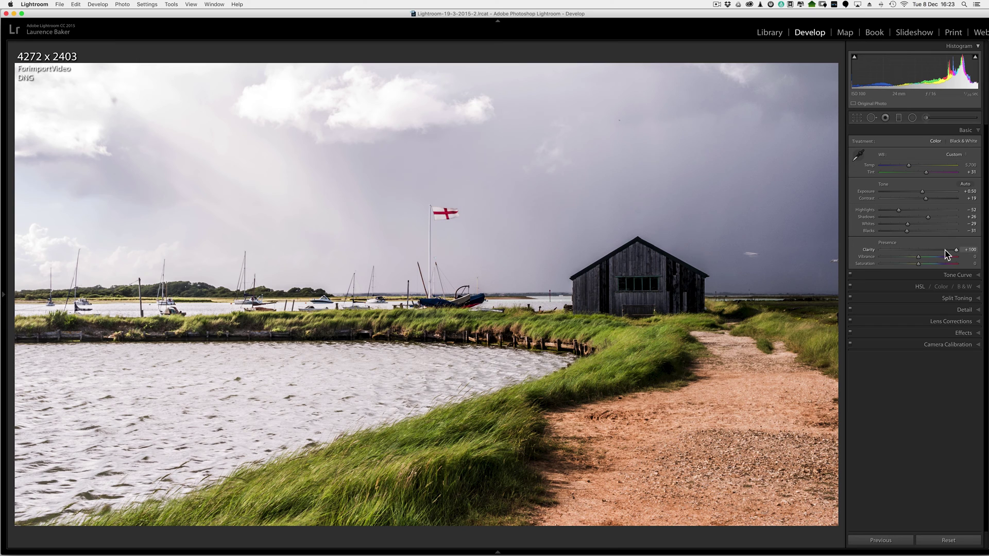
left_click_drag(953, 253, 924, 252)
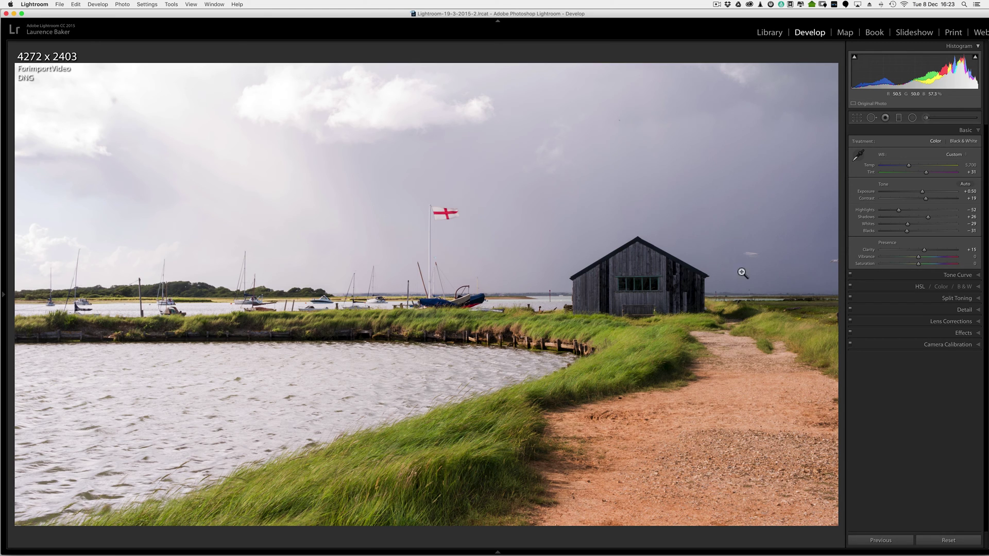
Set the photo's vibrance to +20 and mute its colours with the saturation at -53.
mouse_move(918, 256)
left_mouse_down()
mouse_move(939, 258)
mouse_move(918, 257)
mouse_move(927, 259)
left_mouse_up()
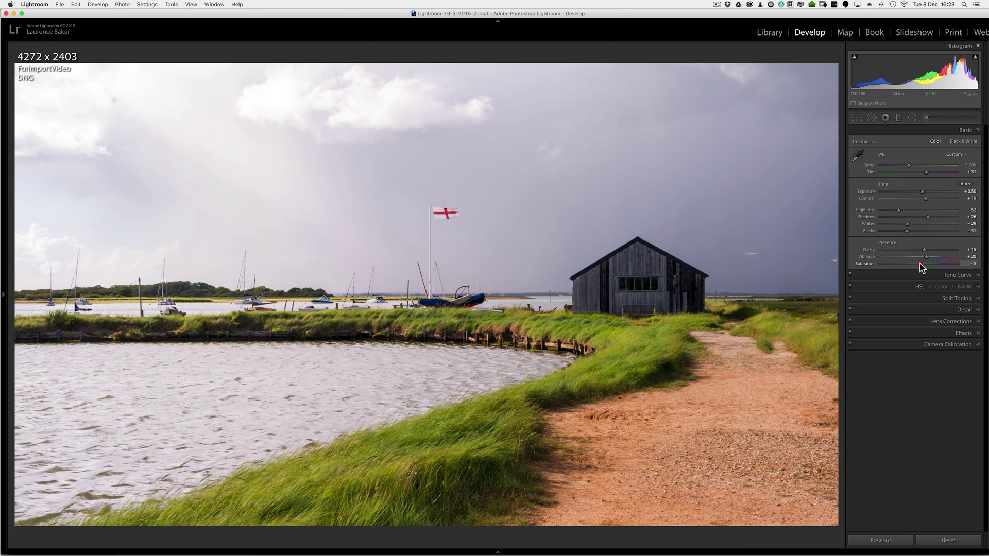
left_click_drag(919, 263, 898, 263)
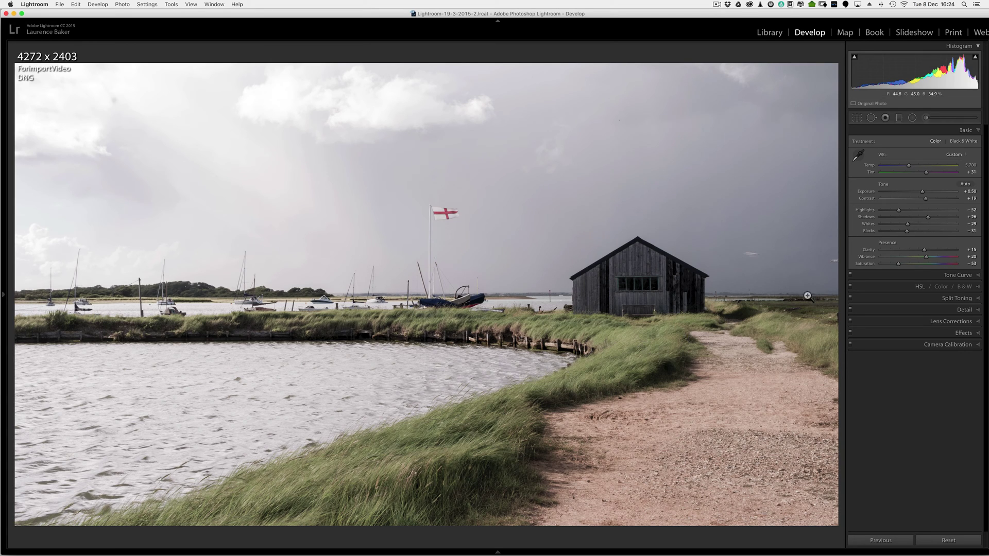
Shift the grass colours with the HSL hue target adjustment to yellow -49 and green -14.
left_click(898, 287)
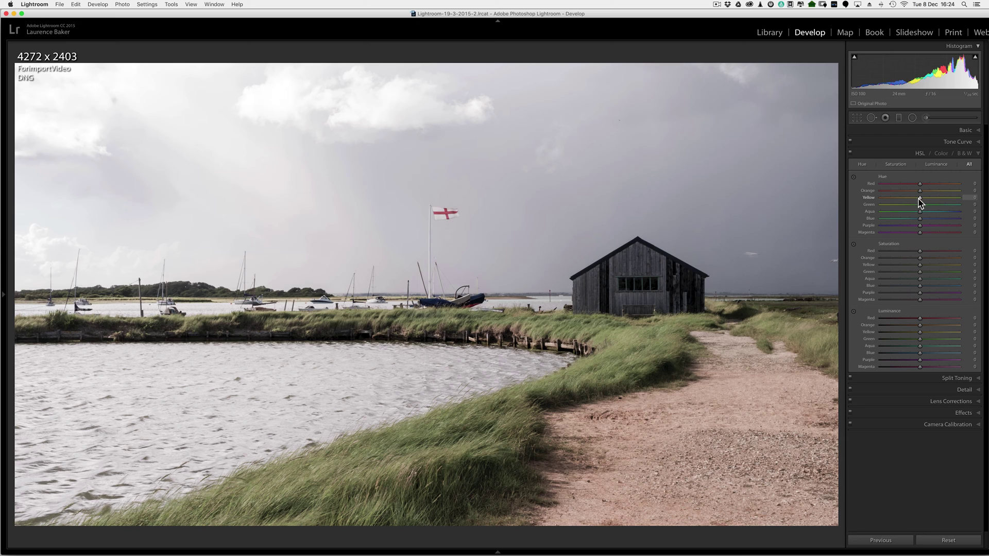
mouse_move(920, 197)
left_mouse_down()
mouse_move(897, 199)
mouse_move(920, 200)
left_mouse_up()
left_click(871, 200)
left_click(870, 200)
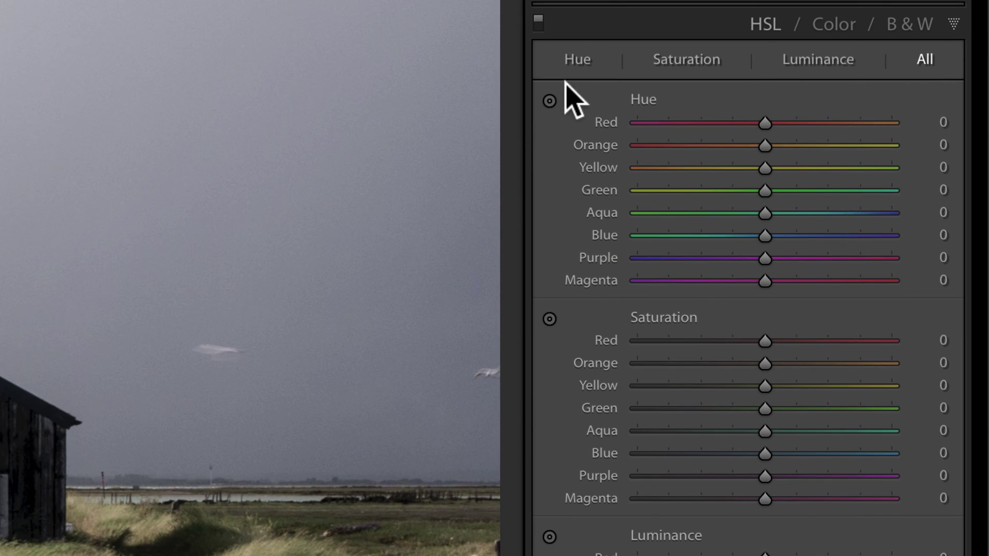
left_click(549, 102)
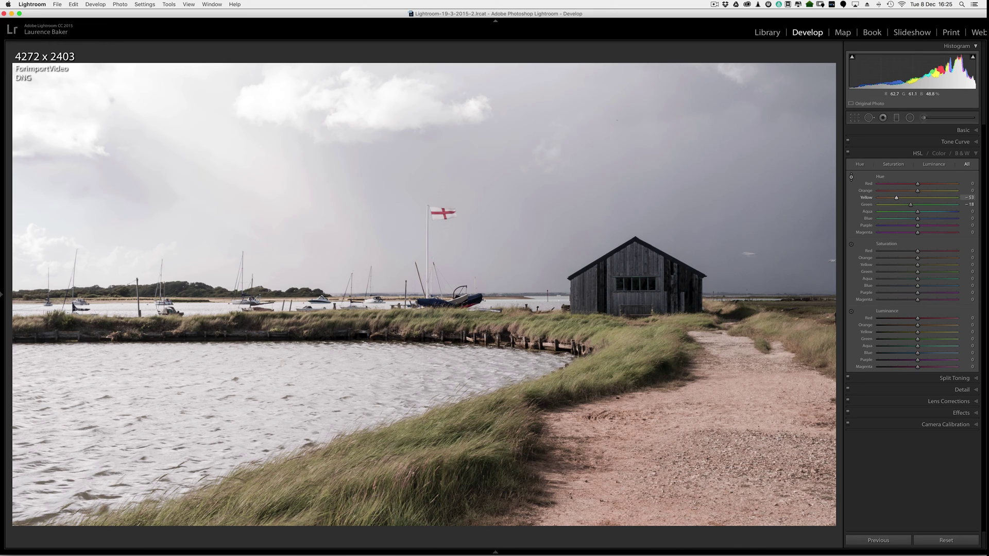
left_click_drag(620, 340, 634, 364)
Reduce the grass's yellow and green saturation to -39, and darken the path and grass with luminance at orange -41, yellow -21 and green -6.
left_click(851, 245)
left_click_drag(498, 410, 498, 412)
mouse_move(723, 402)
left_mouse_down()
mouse_move(735, 392)
mouse_move(735, 400)
left_mouse_up()
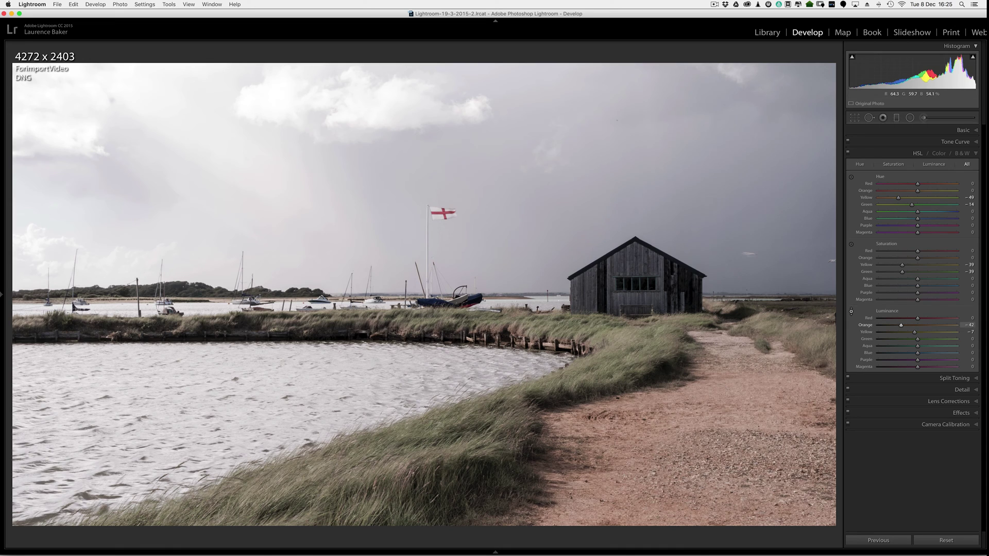
left_click_drag(722, 384, 722, 387)
Zoom in on the flag and strengthen its red cross with saturation at red +82 and orange +8.
key("z")
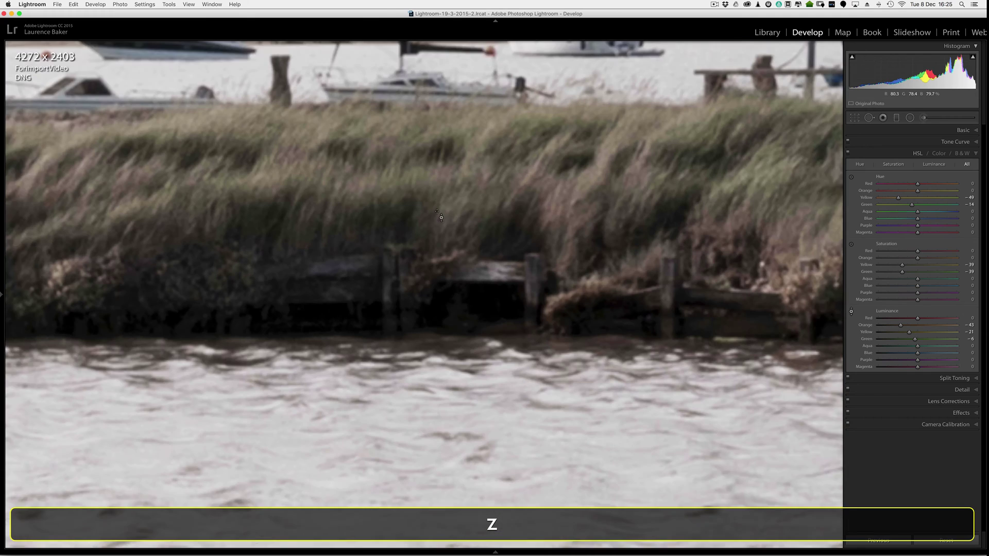
key("space")
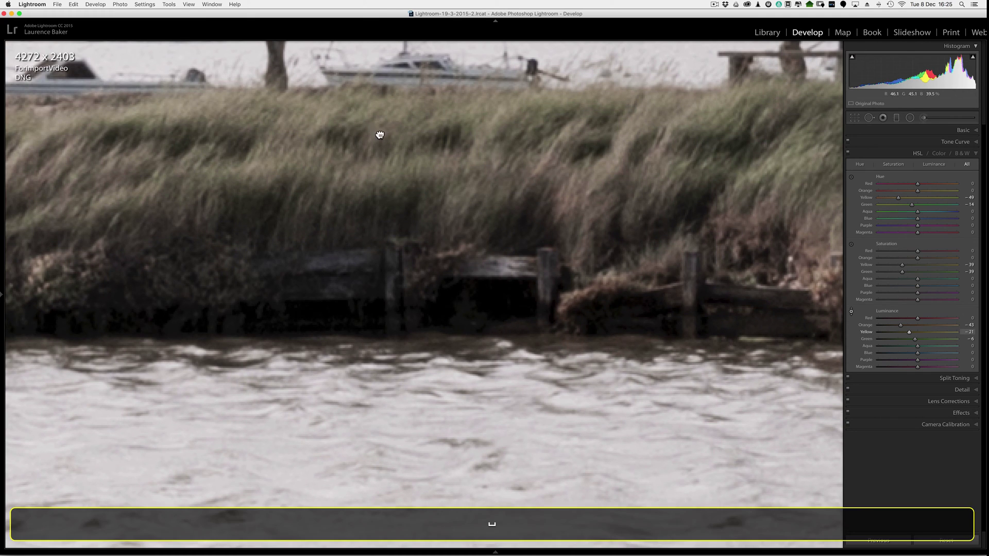
left_click_drag(380, 134, 406, 464)
left_click_drag(491, 193, 245, 362)
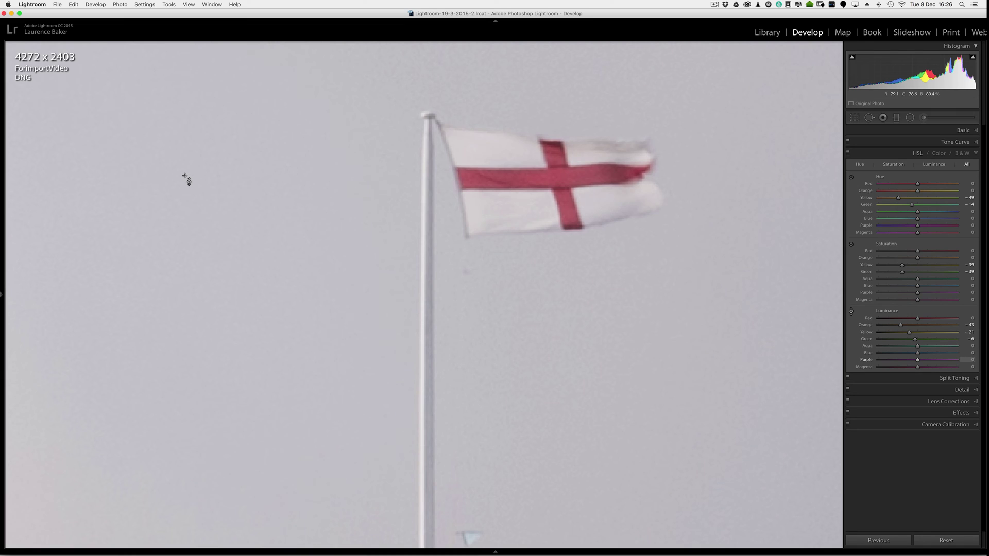
key("F7")
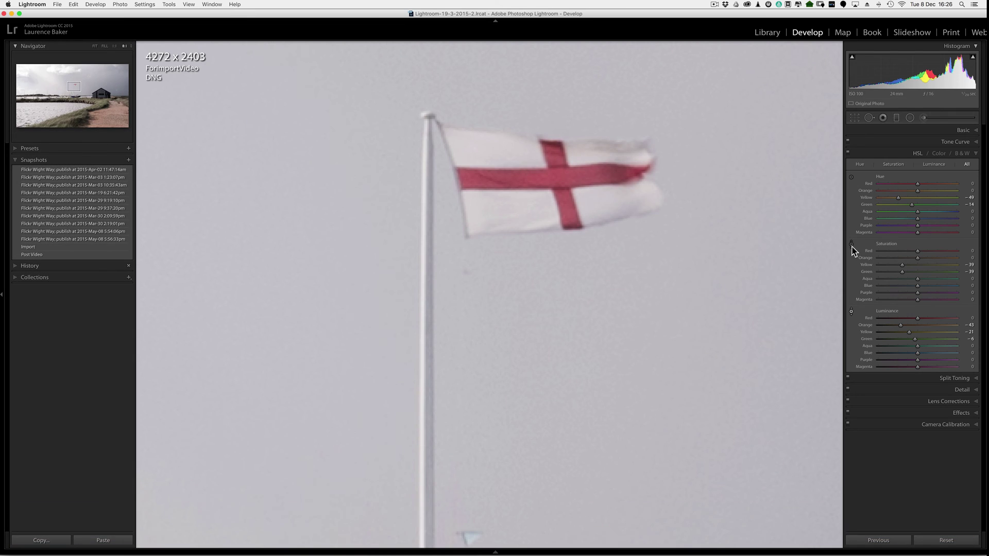
left_click(851, 243)
left_click_drag(515, 177, 515, 142)
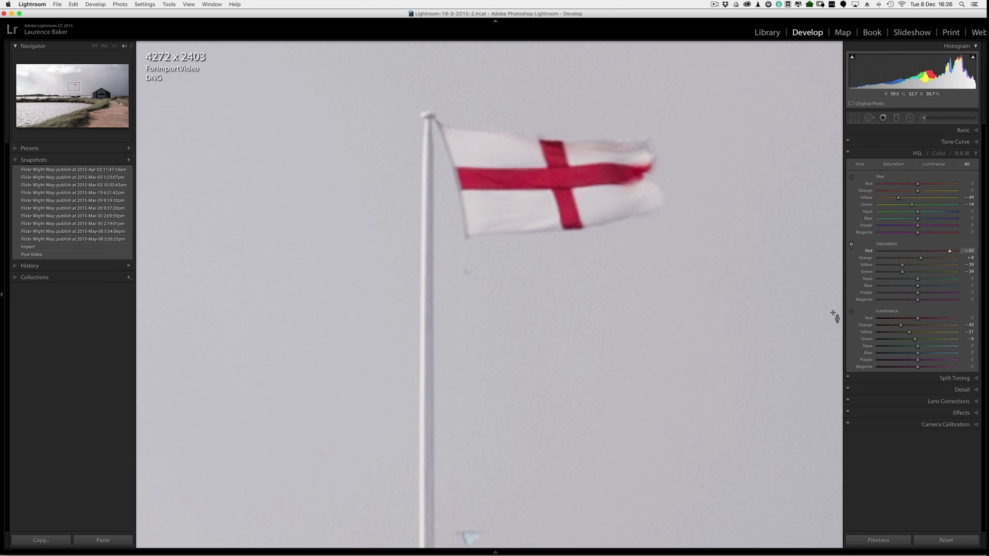
Brighten the flag's red cross with luminance at red +23 and orange -40, and return to the full photo view.
left_click(851, 311)
left_click_drag(515, 177, 515, 163)
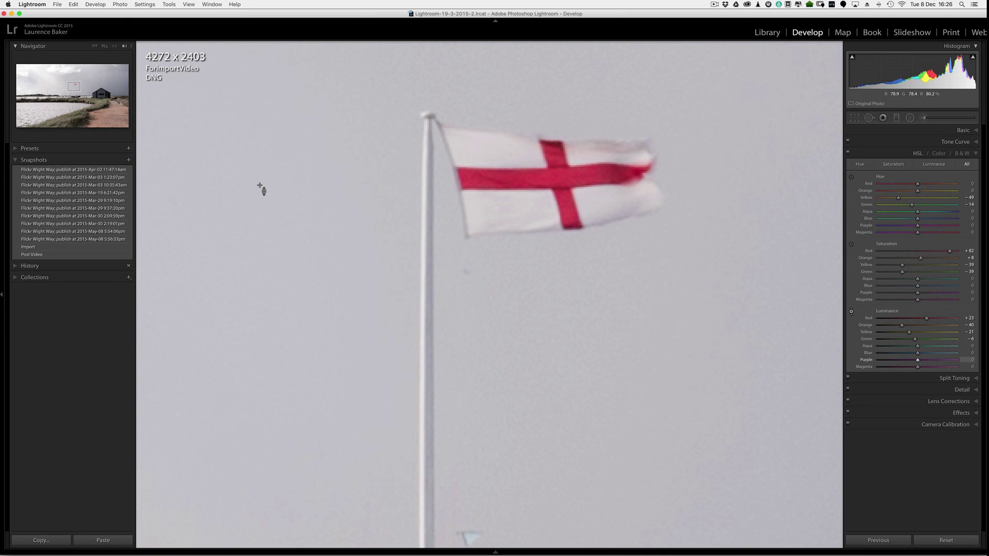
key("space")
key("z")
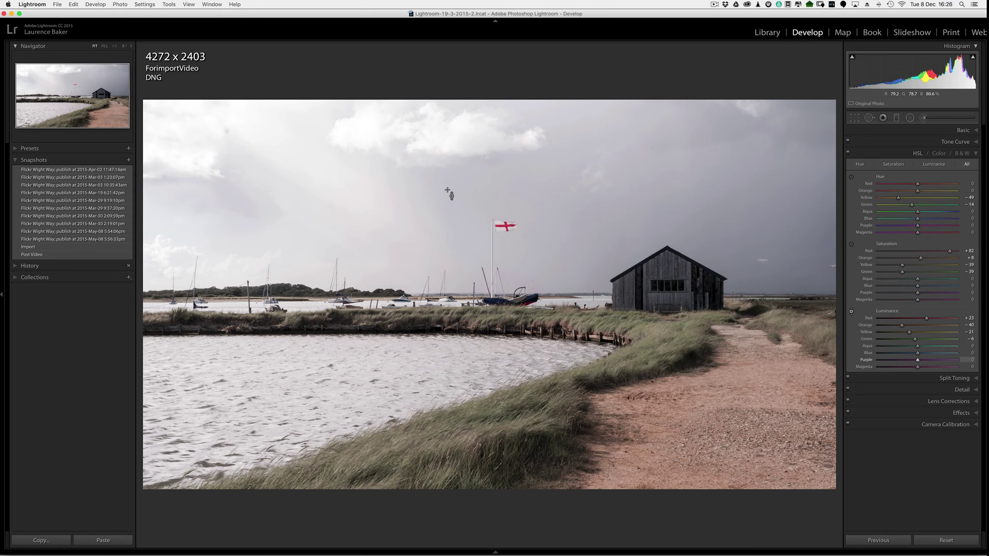
Add a straight graduated filter from the photo's top edge down over the sky to below the far bank.
key("m")
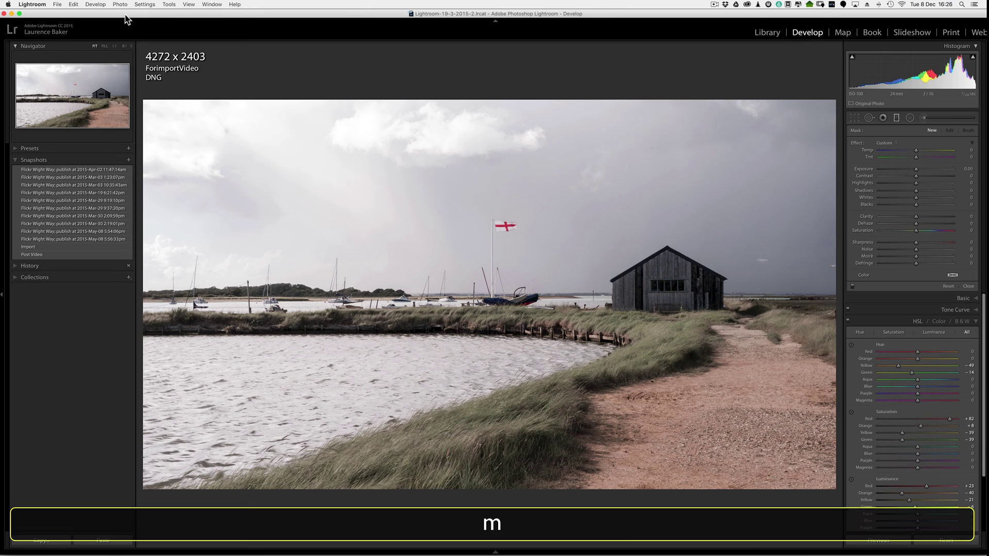
left_click(167, 5)
left_click(168, 5)
key("shift")
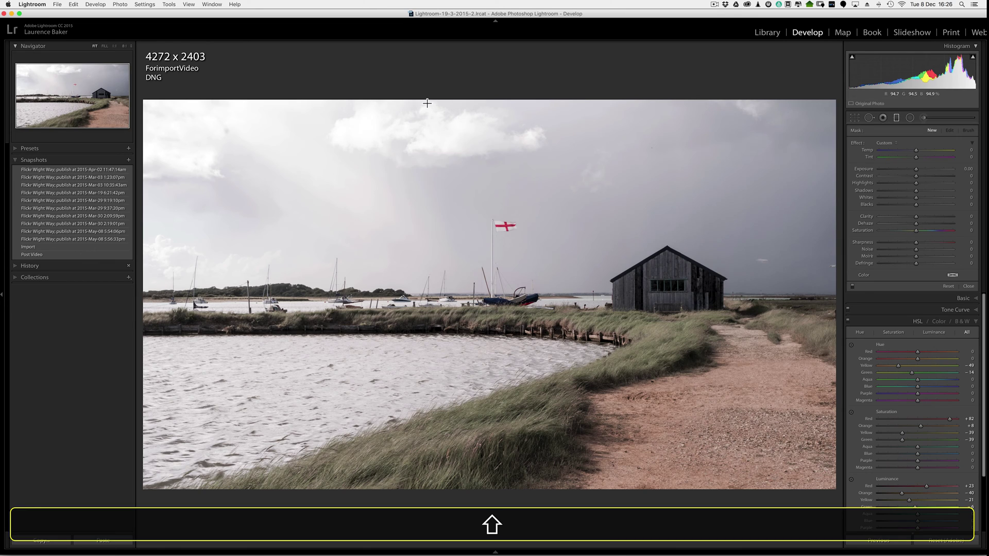
left_click_drag(430, 99, 434, 387)
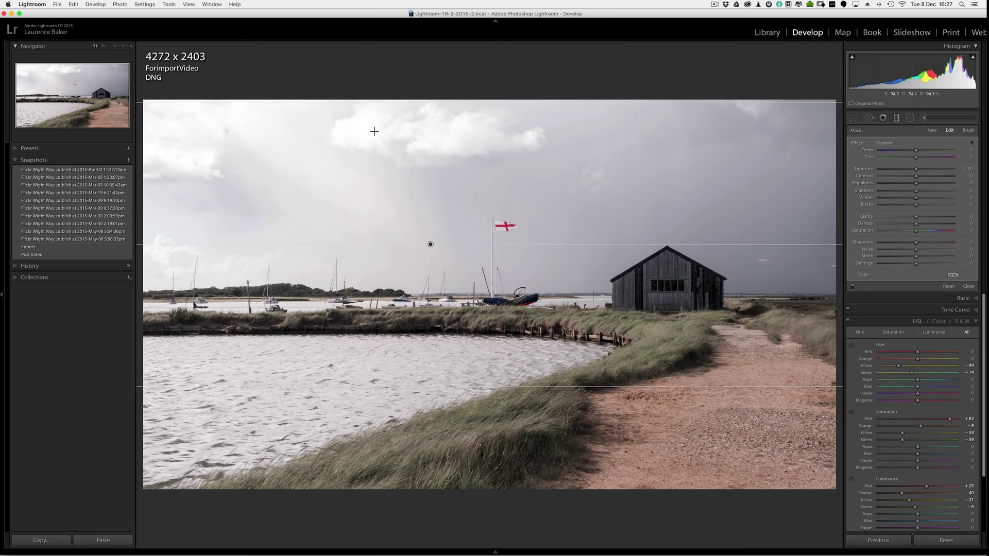
Show the green adjustment mask overlay to check the graduated filter's coverage, and hide it again.
left_click(167, 4)
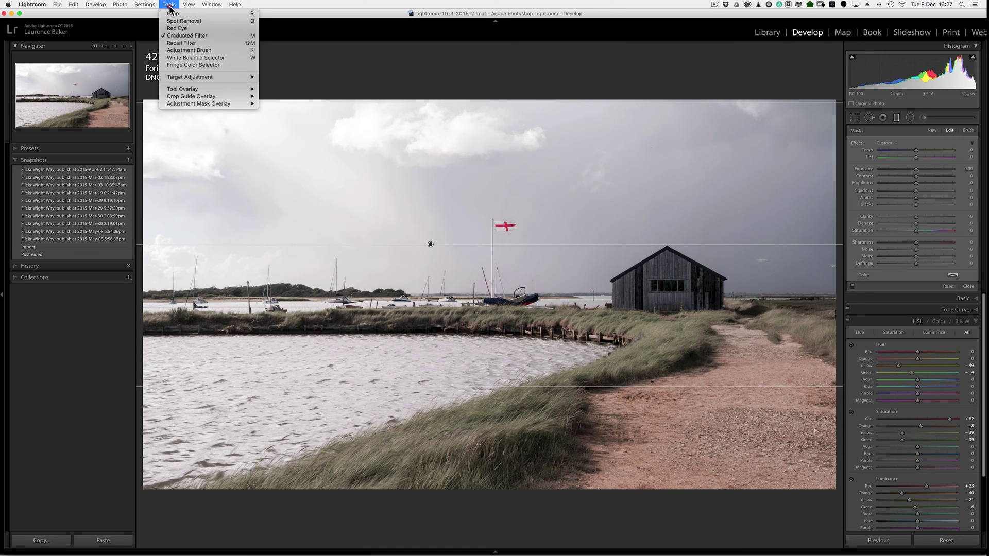
mouse_move(209, 105)
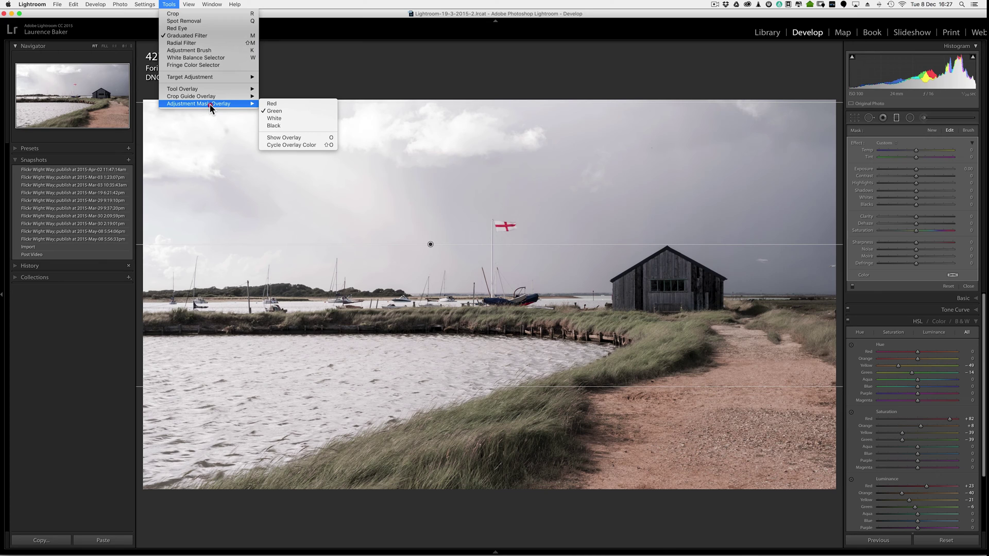
left_click(305, 138)
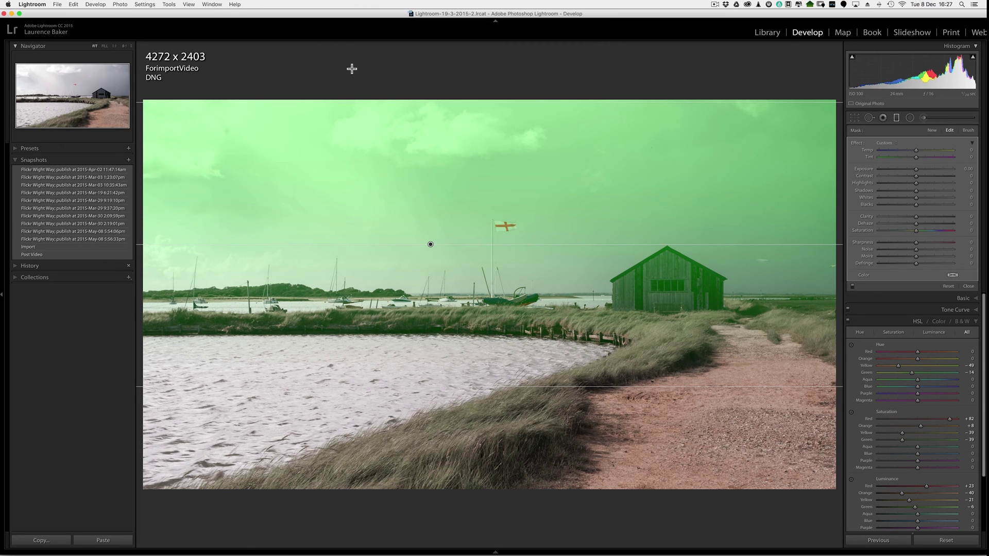
key("o")
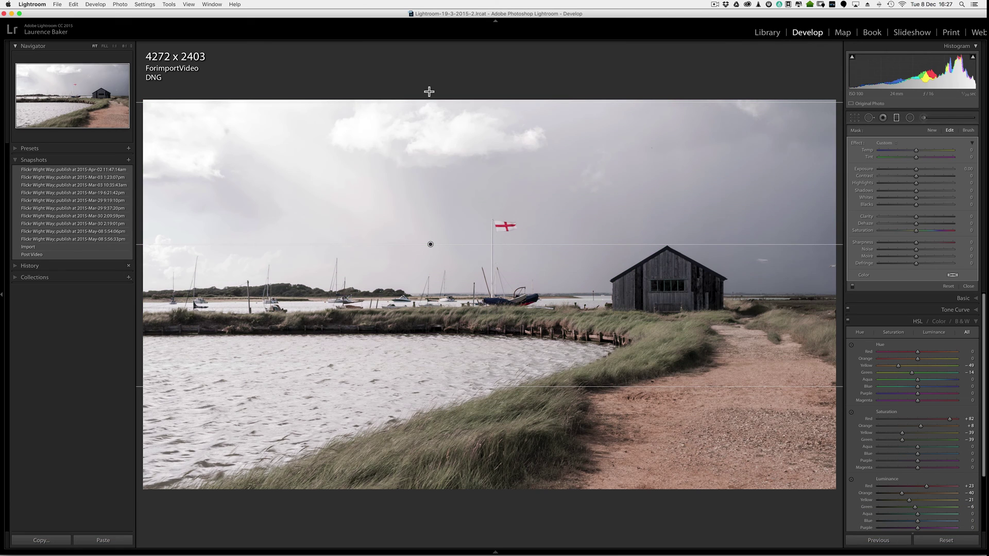
Set the graduated filter's exposure to -2.32, contrast to 14, highlights to 52, shadows to 51 and clarity to 29 for a darker, more dramatic sky.
left_click(912, 169)
left_click_drag(912, 169, 899, 174)
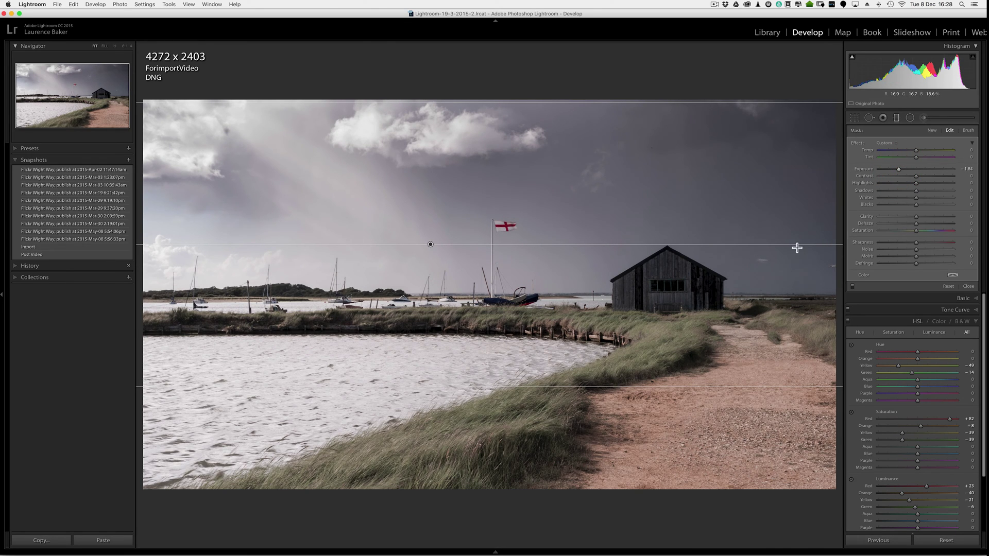
left_click_drag(916, 180, 922, 179)
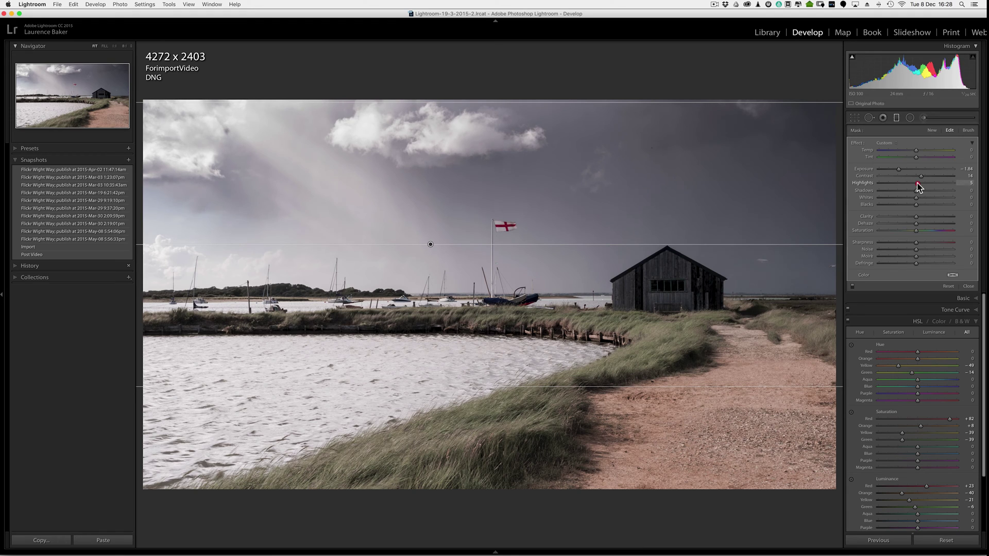
mouse_move(917, 183)
left_mouse_down()
mouse_move(937, 185)
mouse_move(892, 170)
mouse_move(902, 190)
mouse_move(935, 191)
left_mouse_up()
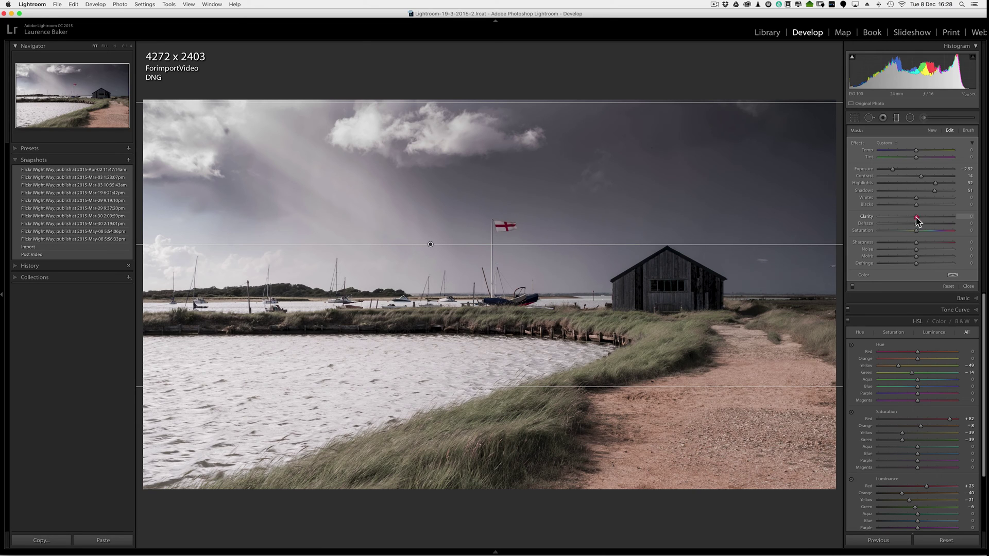
left_click_drag(916, 221, 922, 222)
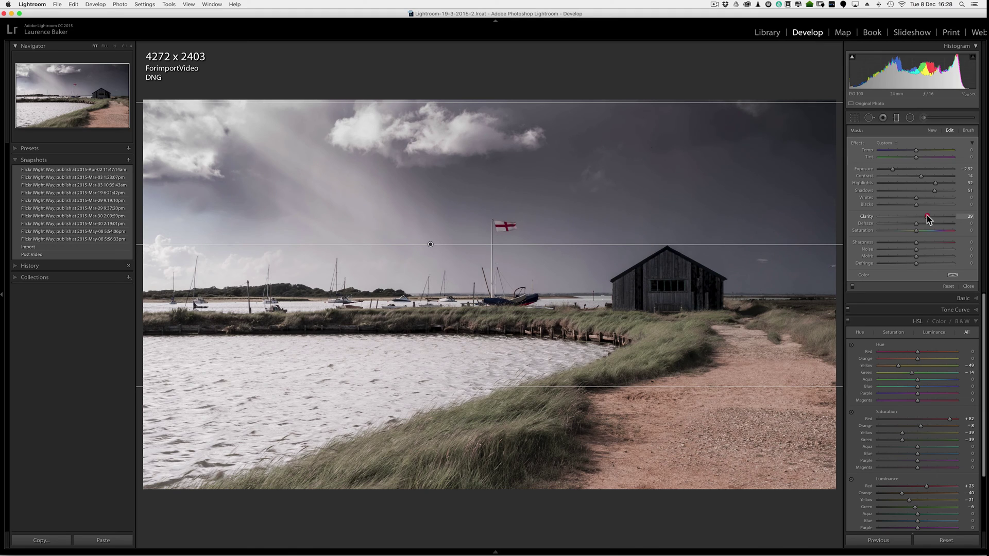
Set the graduated filter's clarity to 20, saturation to -22 and sharpness to 18.
left_click_drag(926, 216, 918, 212)
left_click(926, 216)
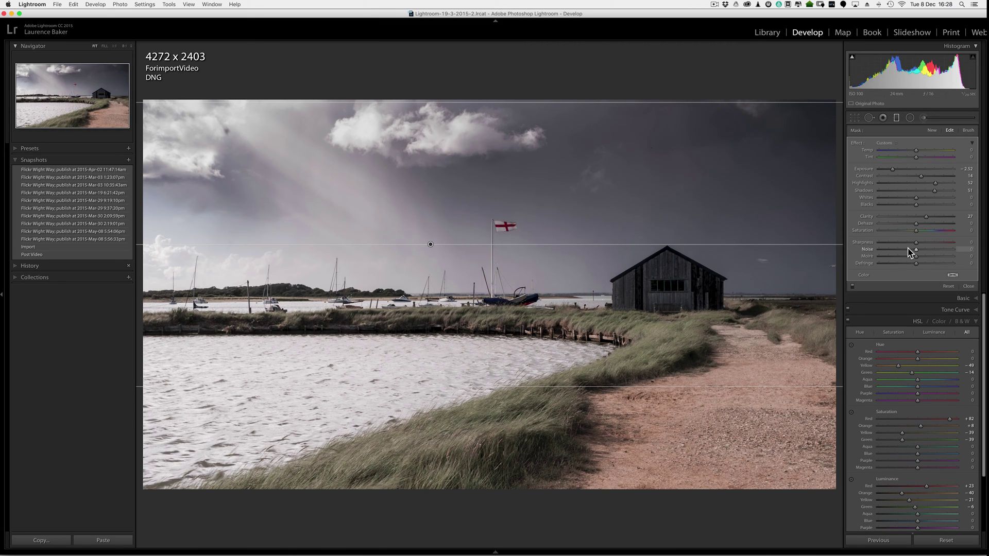
left_click_drag(923, 219, 916, 216)
Try violet and green tints on the graduated filter, and settle on a pale warm colour with hue 36 and saturation 13%.
left_click(951, 278)
left_click(947, 275)
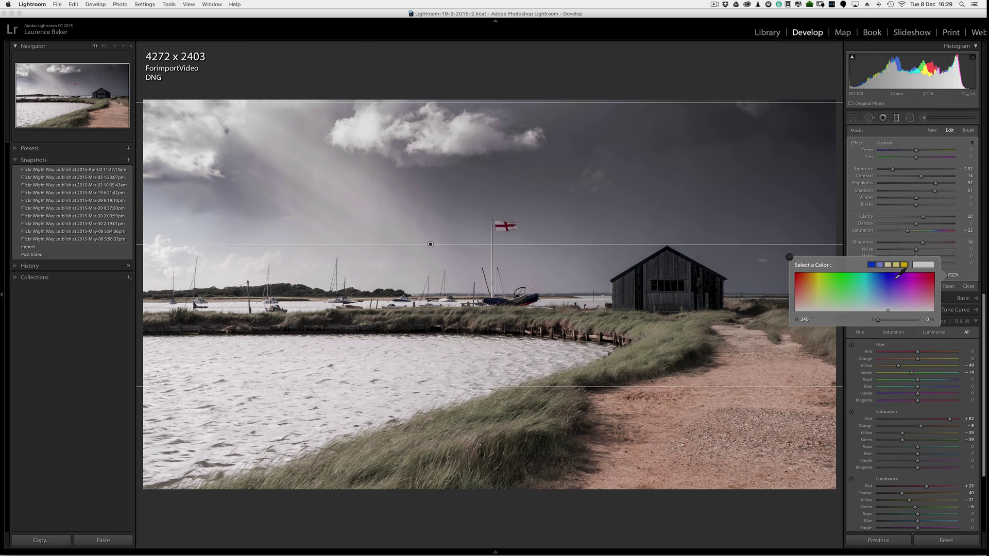
left_click(893, 280)
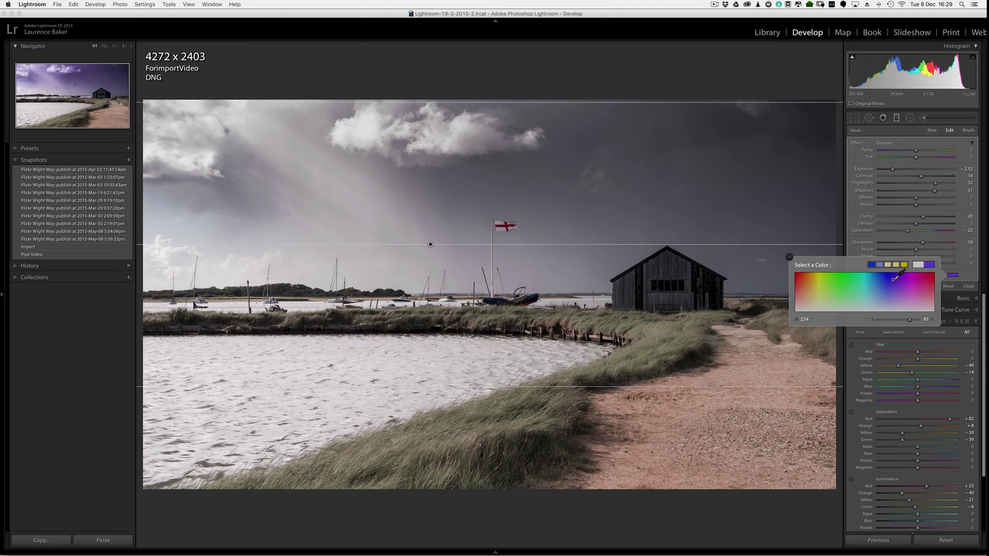
left_click(841, 288)
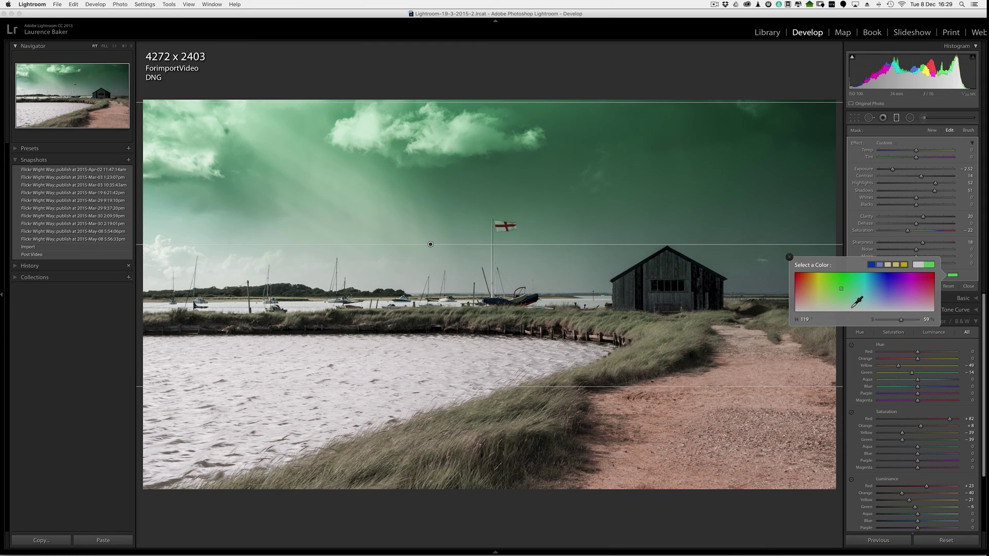
left_click(809, 306)
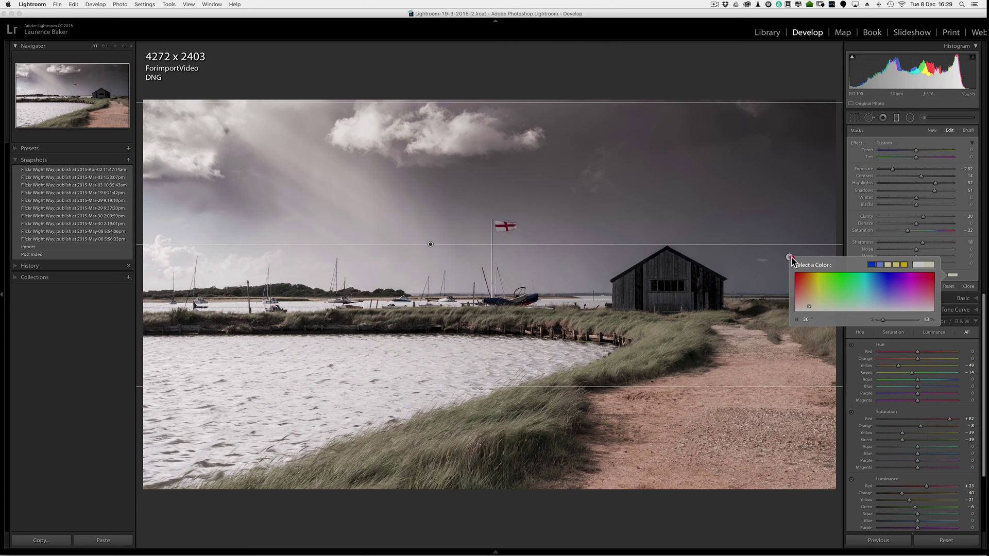
left_click(790, 258)
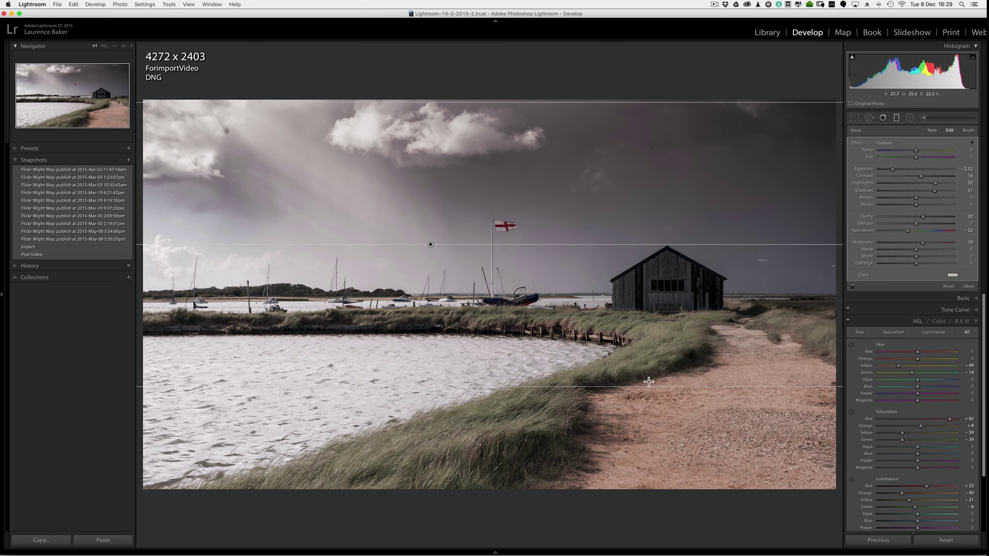
Tighten the graduated filter so its lower edge reaches the far bank, show its mask overlay, and shift the whole filter slightly upward.
left_click_drag(592, 389, 570, 335)
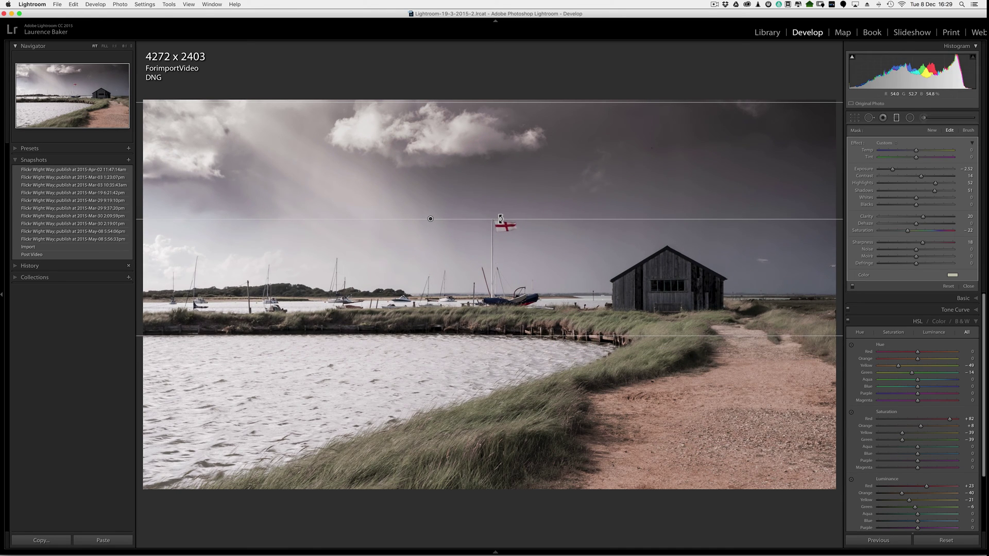
key("o")
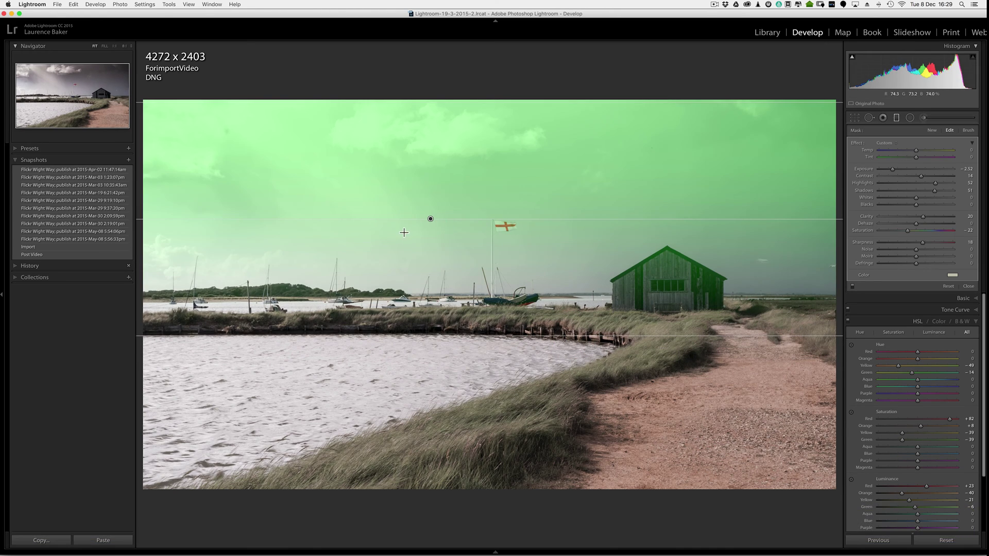
left_click_drag(430, 220, 342, 205)
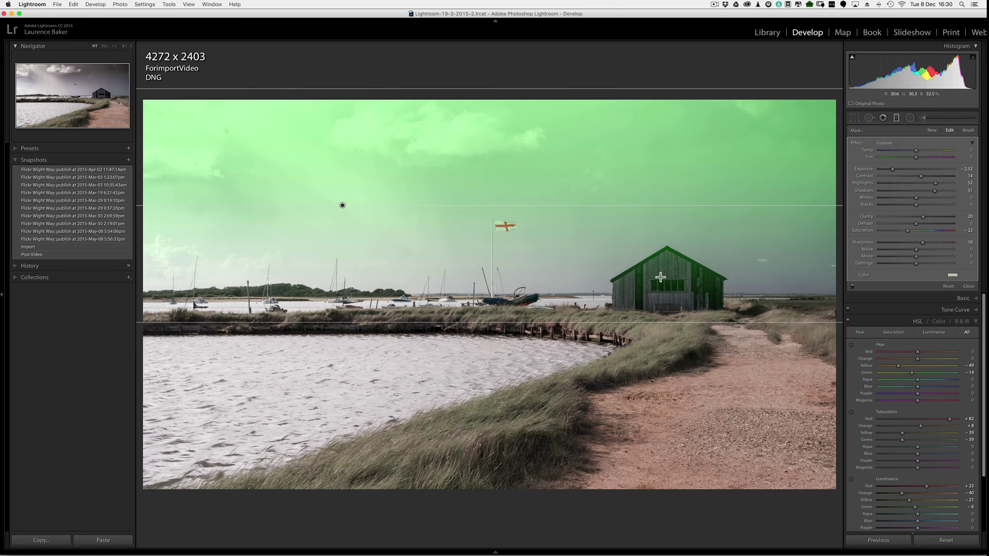
Erase the graduated filter's mask from the middle of the hut with an auto-masked brush at size 26, feather 100 and flow 100.
left_click(968, 131)
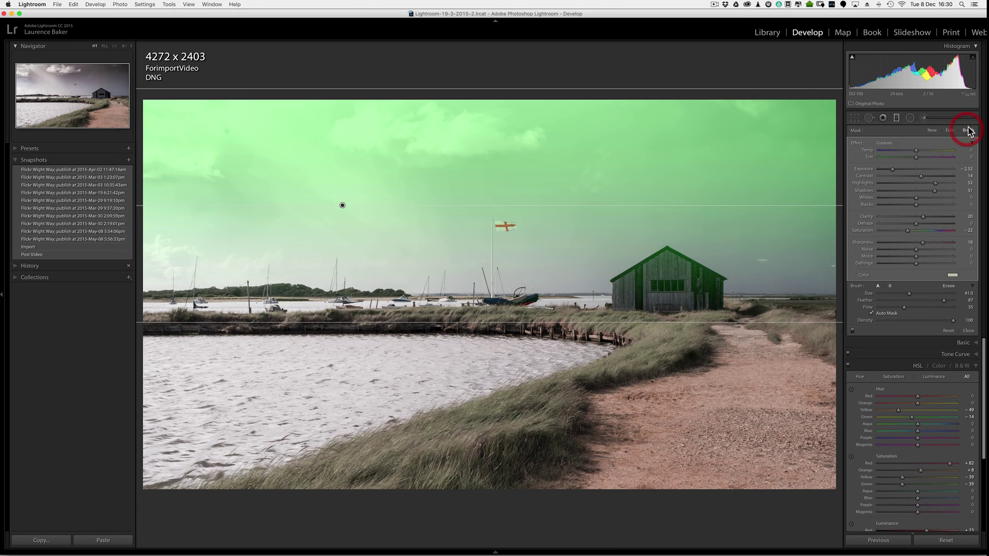
left_click(948, 287)
key("space")
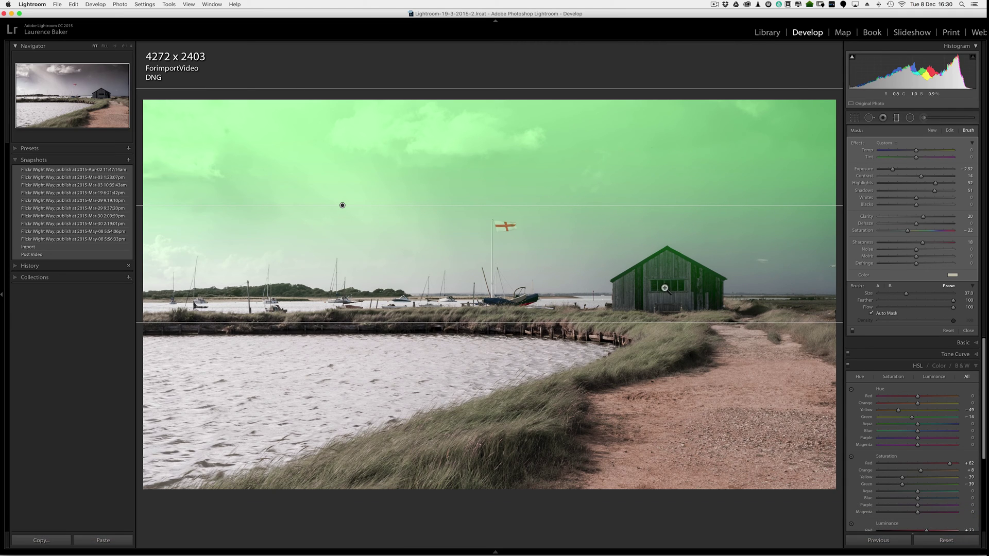
left_click(670, 292)
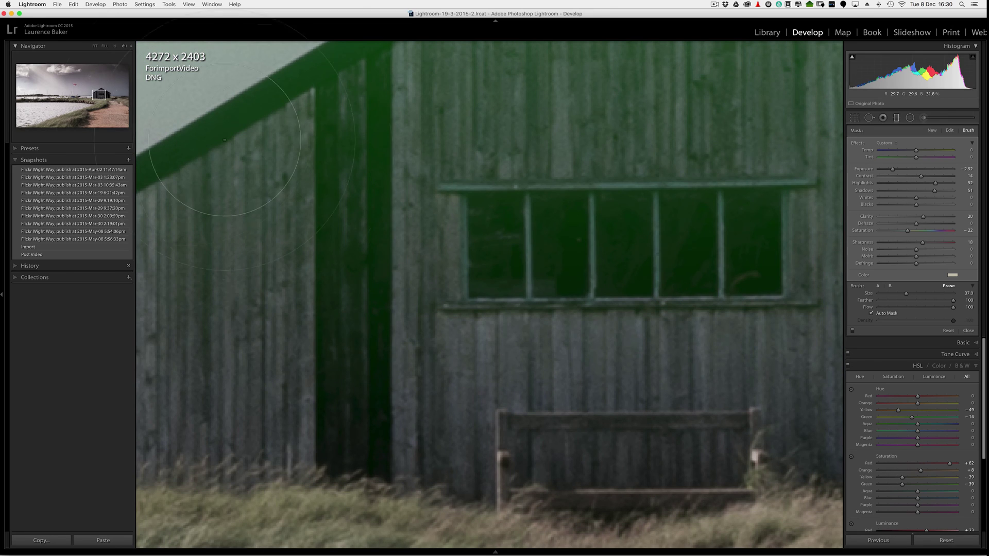
left_click(130, 46)
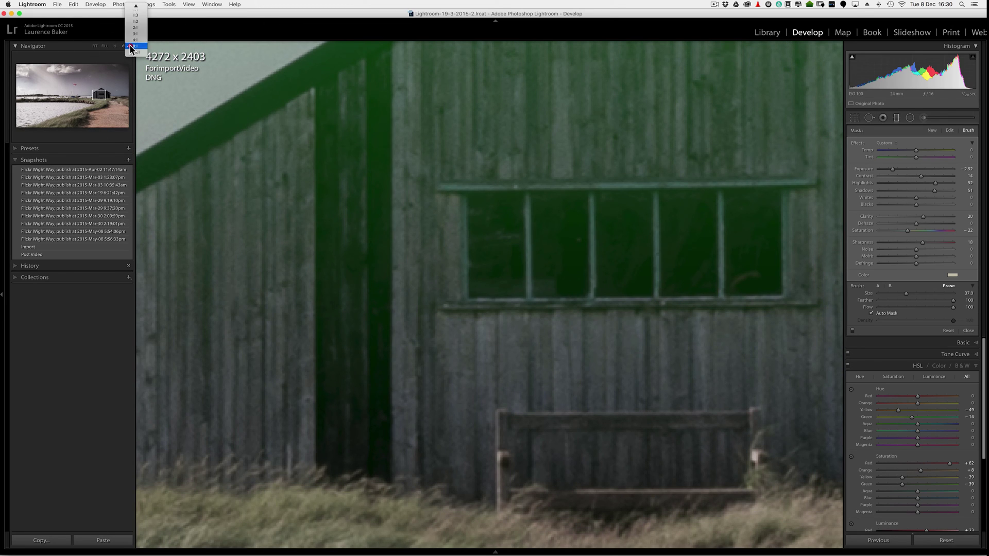
left_click(133, 38)
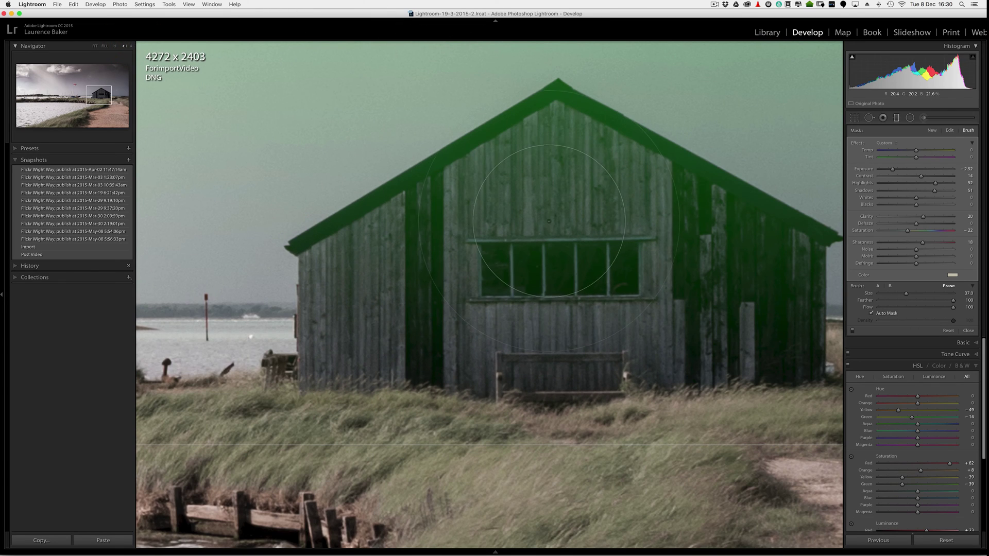
key("bracketleft")
key("bracketleft")
mouse_move(566, 244)
left_mouse_down()
mouse_move(494, 258)
mouse_move(420, 309)
mouse_move(608, 273)
mouse_move(703, 286)
mouse_move(504, 278)
mouse_move(424, 297)
left_mouse_up()
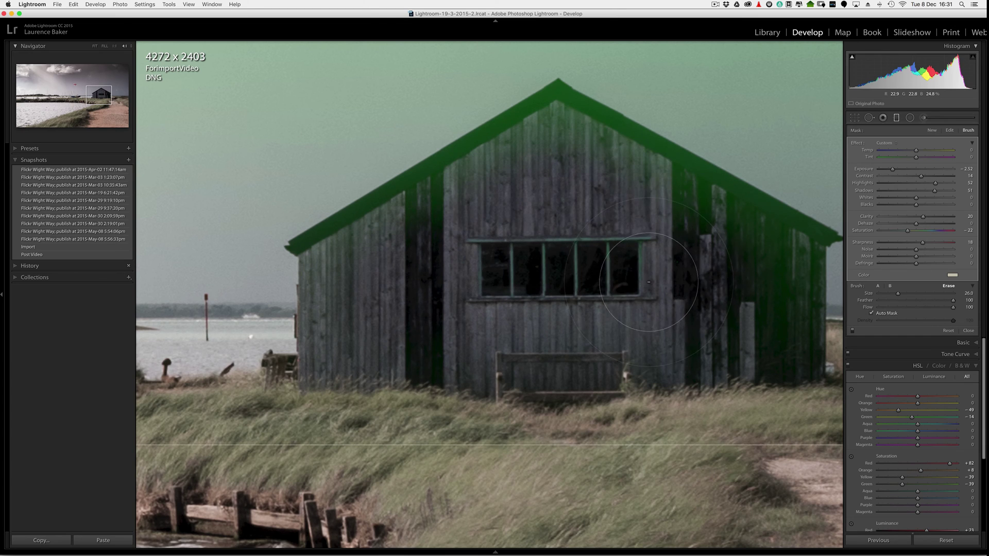
Erase the filter mask from the hut's gable, side boards and roof edges with a size 19 brush, reducing flow to 70 and feather to 77.
key("bracketleft")
key("bracketright")
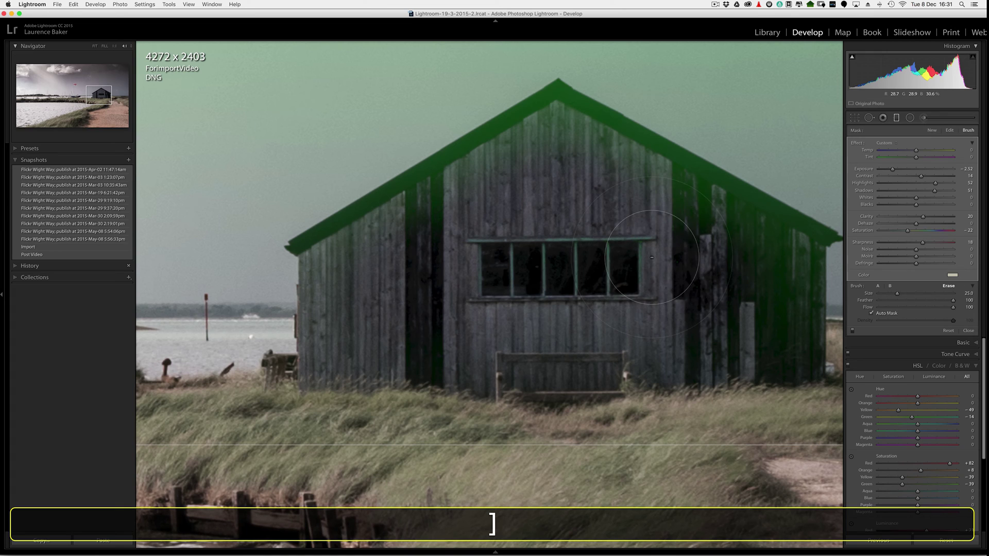
key("bracketleft")
key("bracketleft")
key("bracketleft")
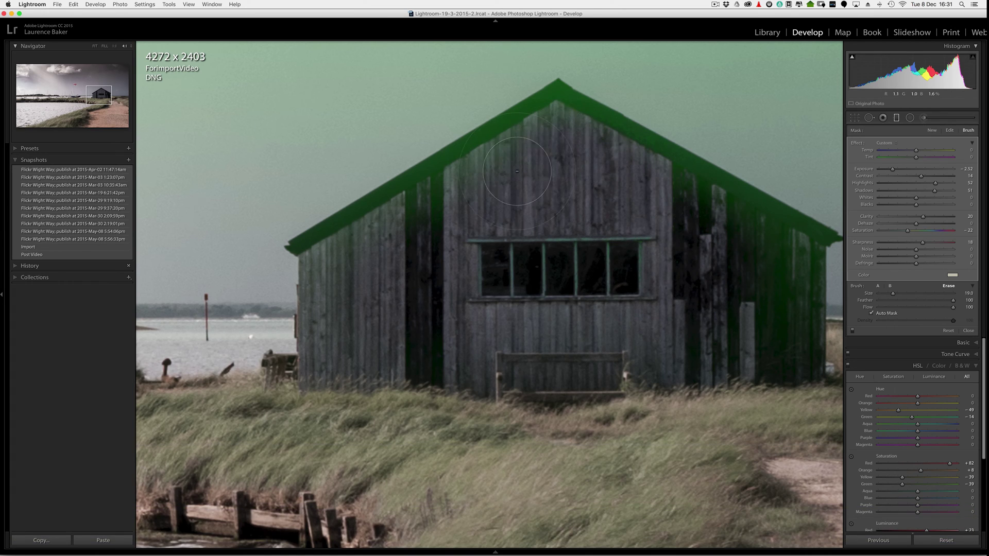
left_click_drag(953, 308, 921, 310)
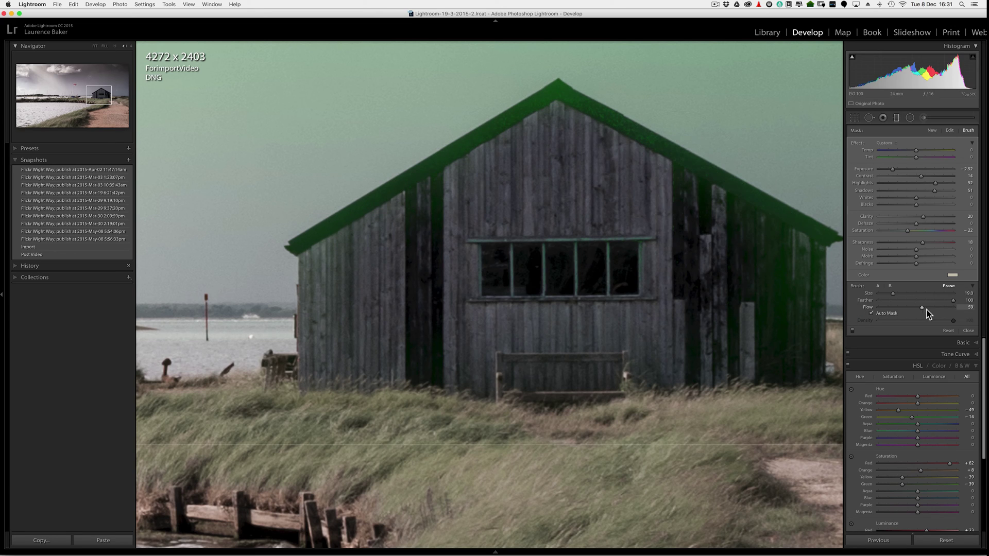
mouse_move(931, 309)
left_mouse_down()
mouse_move(950, 303)
mouse_move(935, 303)
left_mouse_up()
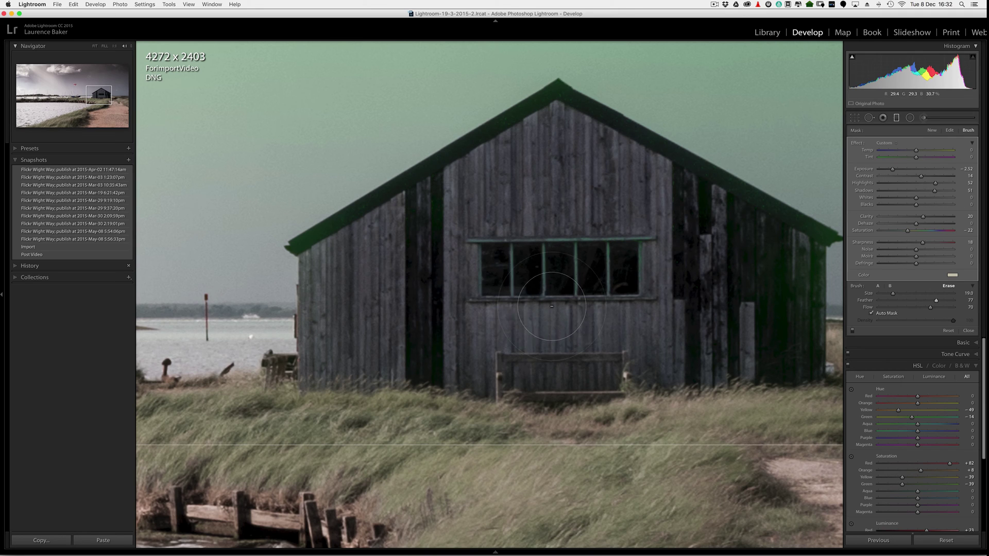
Finish editing the graduated filter and return to the full photo view.
left_click(967, 331)
left_click(966, 332)
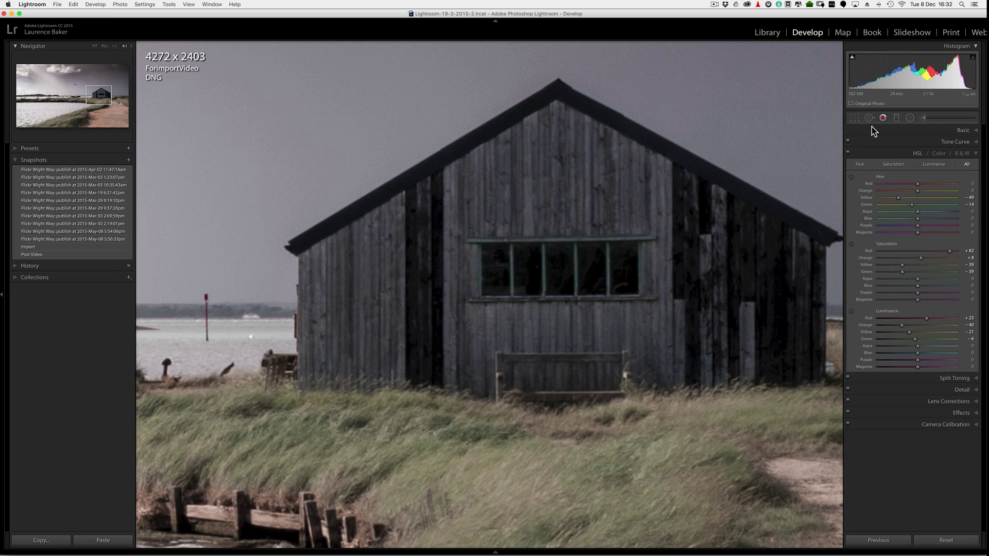
key("z")
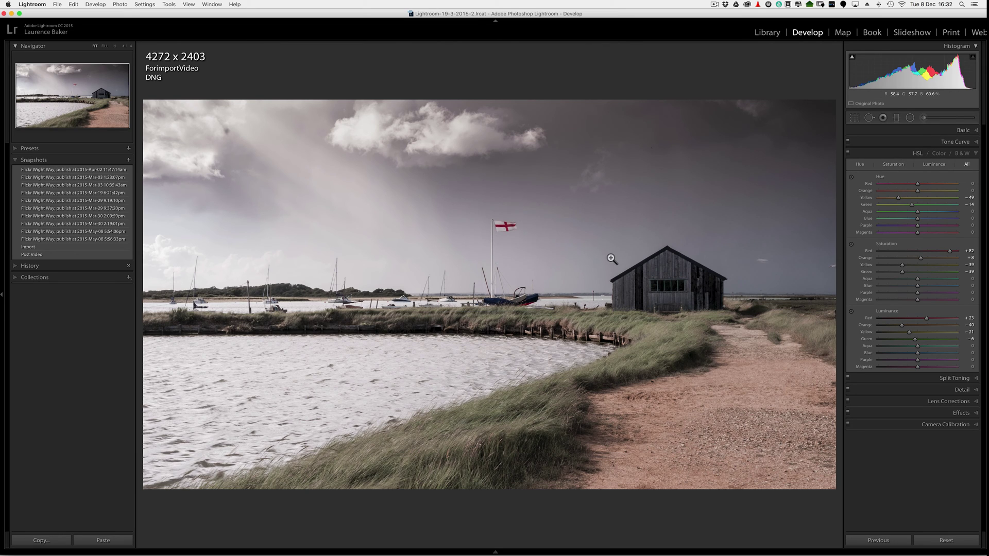
Start a new Adjustment Brush with size 32 and zoom in on the hut.
key("k")
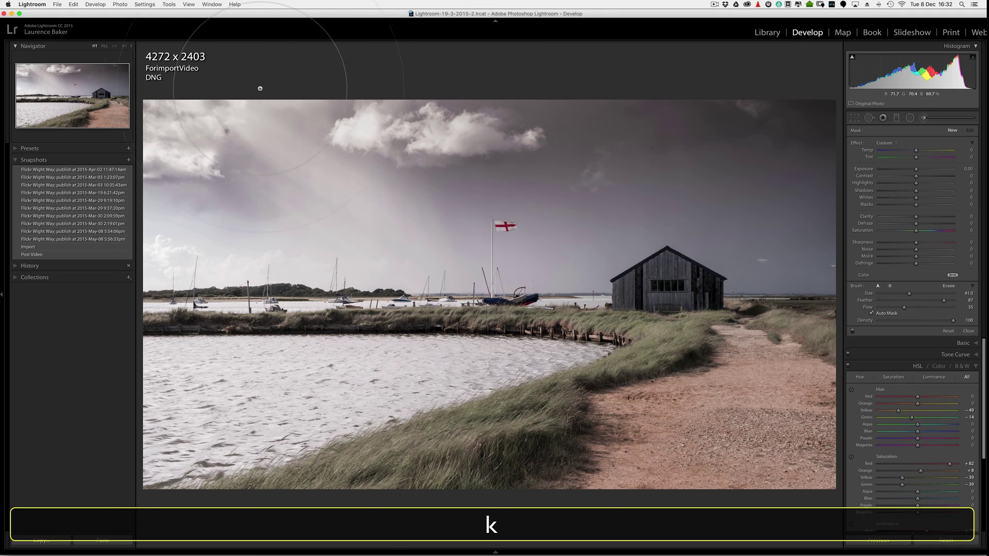
left_click(169, 5)
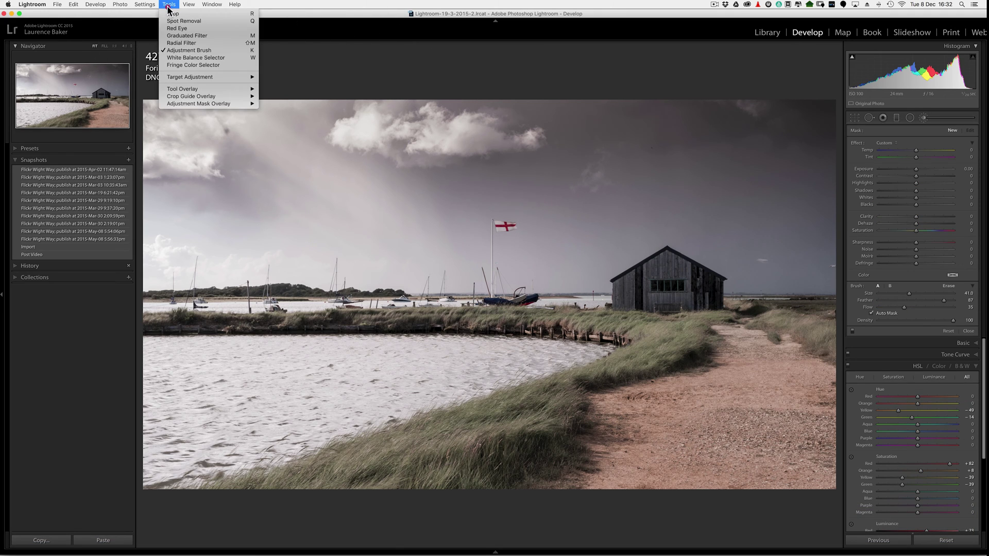
left_click(169, 6)
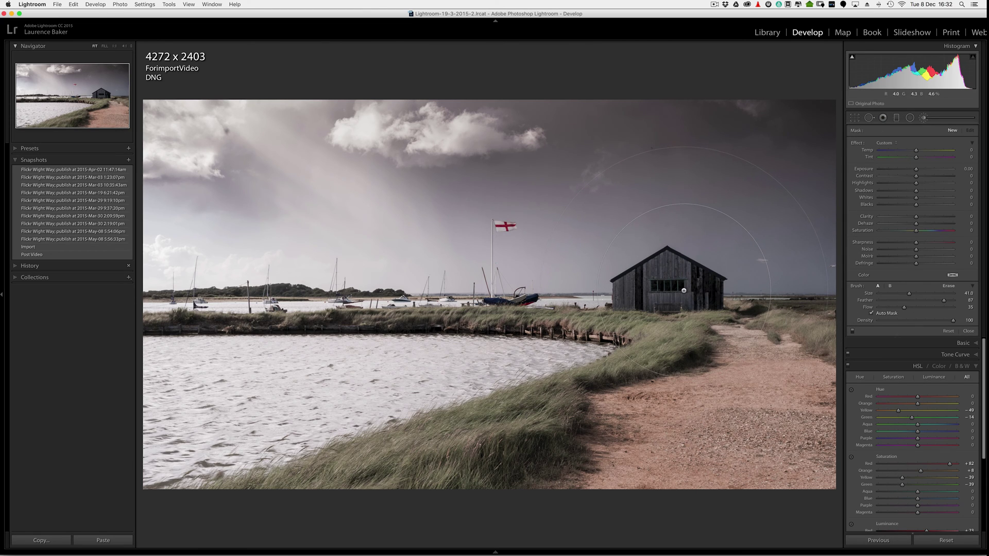
key("z")
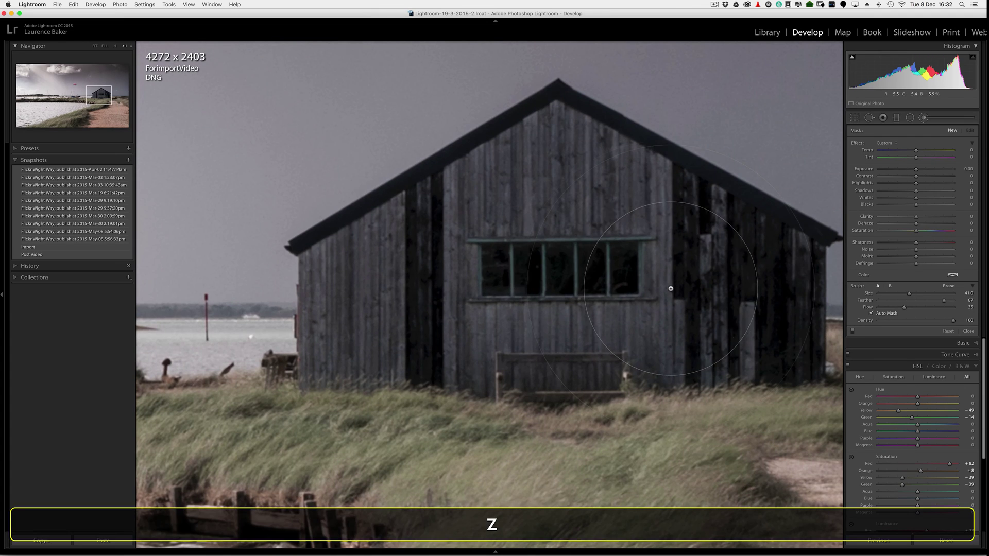
key("bracketleft")
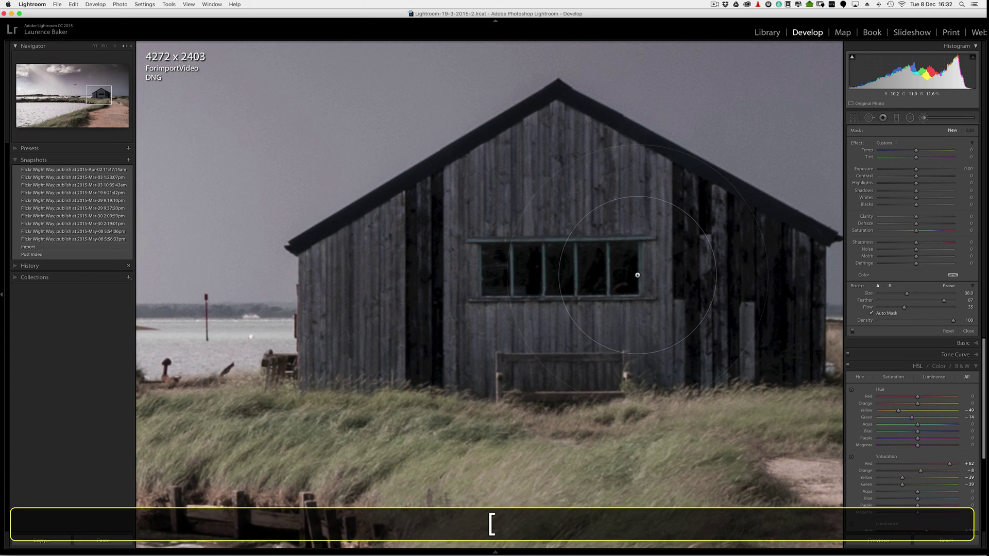
key("bracketleft")
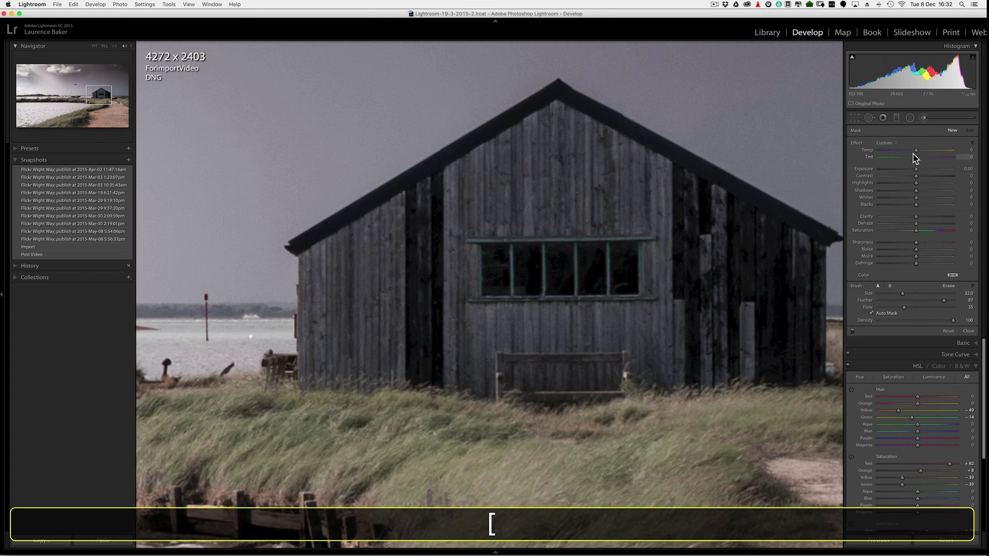
Try the Exposure effect preset for the brush, and reset all its effect settings to zero.
left_click(885, 142)
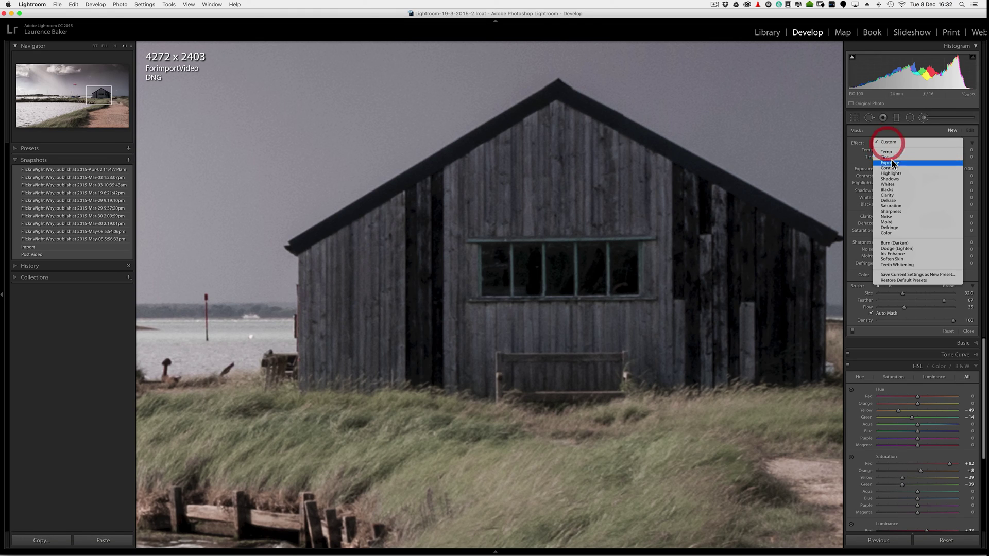
left_click(883, 160)
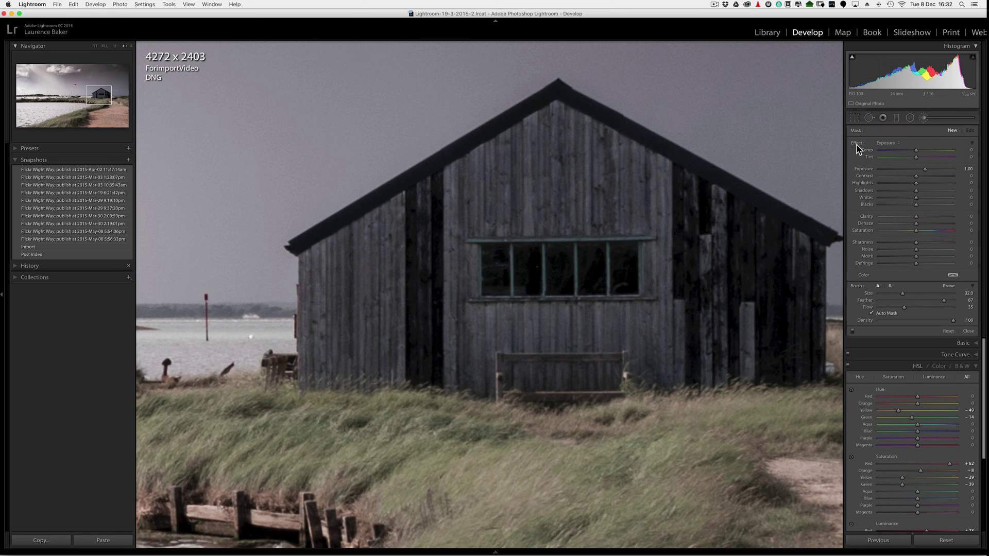
double_click(857, 142)
Paint an auto-masked adjustment over the entire hut with flow raised to 100, using the mask overlay to check coverage, and hide the overlay.
mouse_move(546, 248)
left_mouse_down()
mouse_move(567, 242)
mouse_move(515, 226)
mouse_move(495, 257)
mouse_move(532, 258)
left_mouse_up()
key("o")
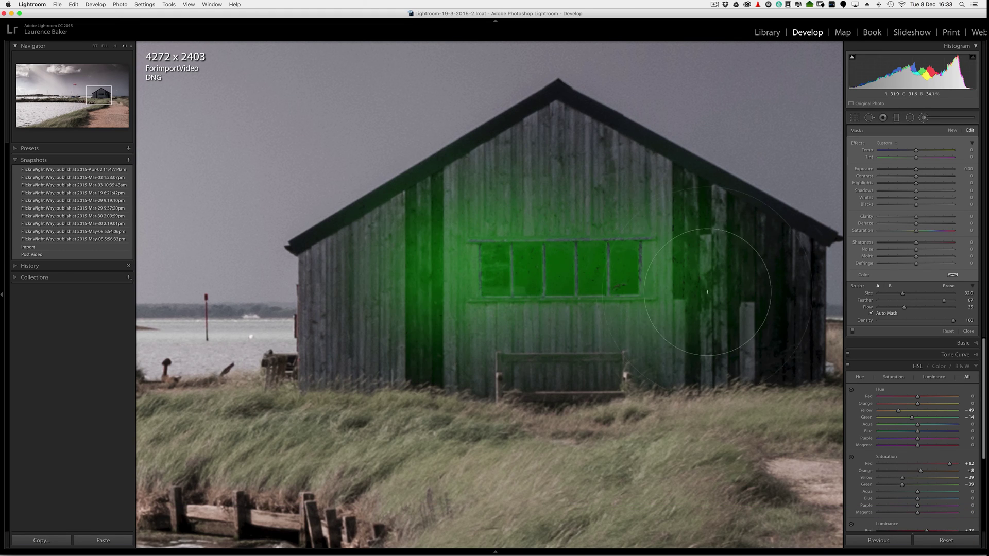
mouse_move(719, 292)
left_mouse_down()
mouse_move(747, 288)
mouse_move(685, 226)
mouse_move(629, 206)
mouse_move(585, 205)
mouse_move(463, 227)
mouse_move(431, 278)
mouse_move(365, 310)
mouse_move(350, 356)
mouse_move(363, 221)
mouse_move(407, 201)
mouse_move(488, 204)
mouse_move(515, 154)
mouse_move(545, 142)
mouse_move(599, 176)
mouse_move(659, 190)
mouse_move(752, 272)
mouse_move(763, 310)
mouse_move(592, 355)
mouse_move(504, 340)
mouse_move(374, 341)
mouse_move(407, 320)
mouse_move(422, 242)
left_mouse_up()
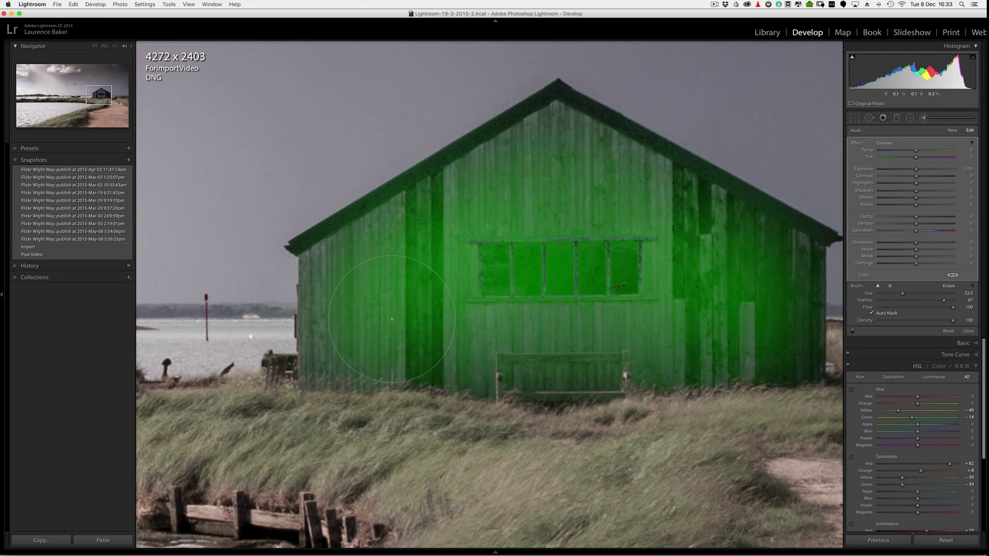
mouse_move(515, 289)
left_mouse_down()
mouse_move(371, 311)
mouse_move(335, 237)
mouse_move(495, 139)
mouse_move(585, 179)
mouse_move(649, 170)
mouse_move(747, 252)
mouse_move(736, 303)
mouse_move(670, 350)
mouse_move(607, 355)
mouse_move(453, 297)
left_mouse_up()
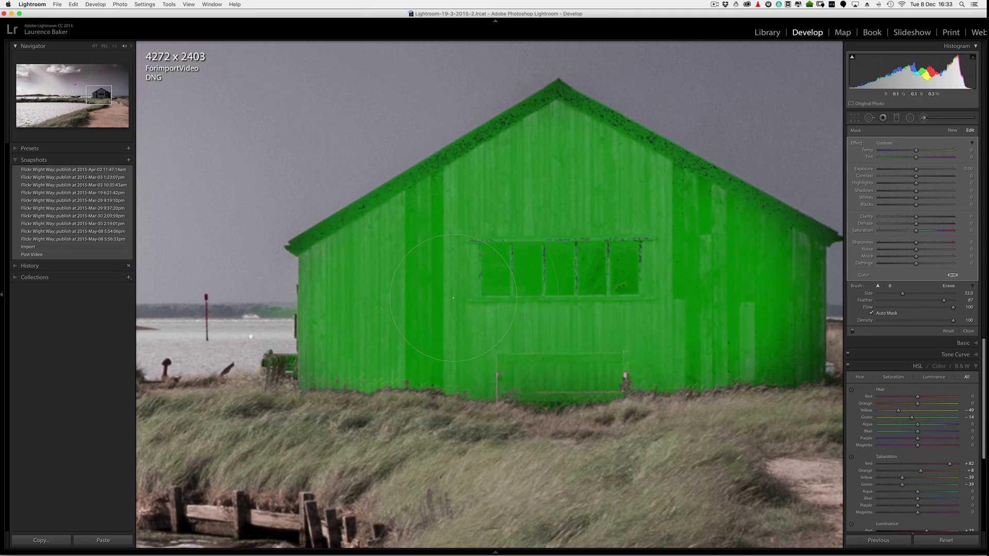
mouse_move(707, 302)
left_mouse_down()
mouse_move(742, 312)
mouse_move(742, 288)
mouse_move(678, 260)
left_mouse_up()
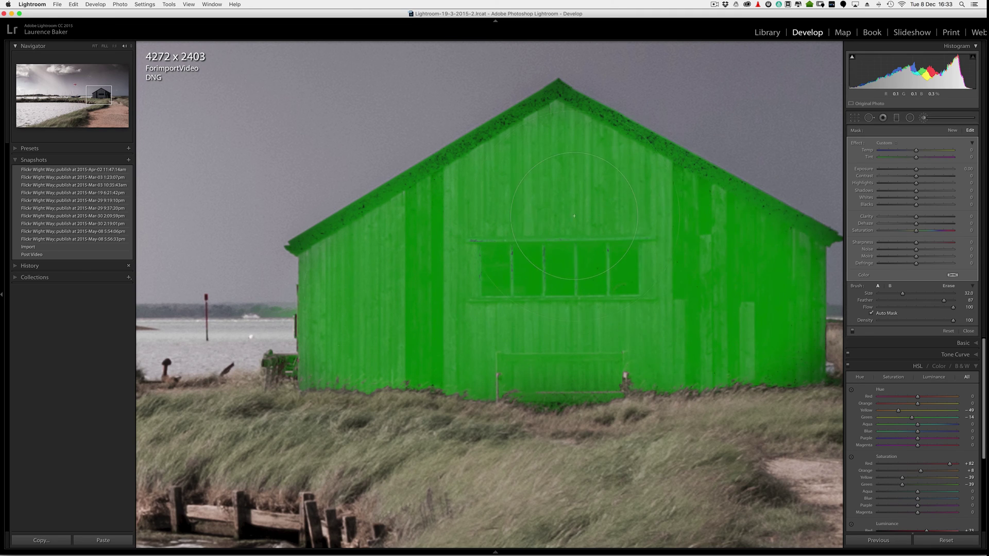
left_click_drag(574, 216, 390, 260)
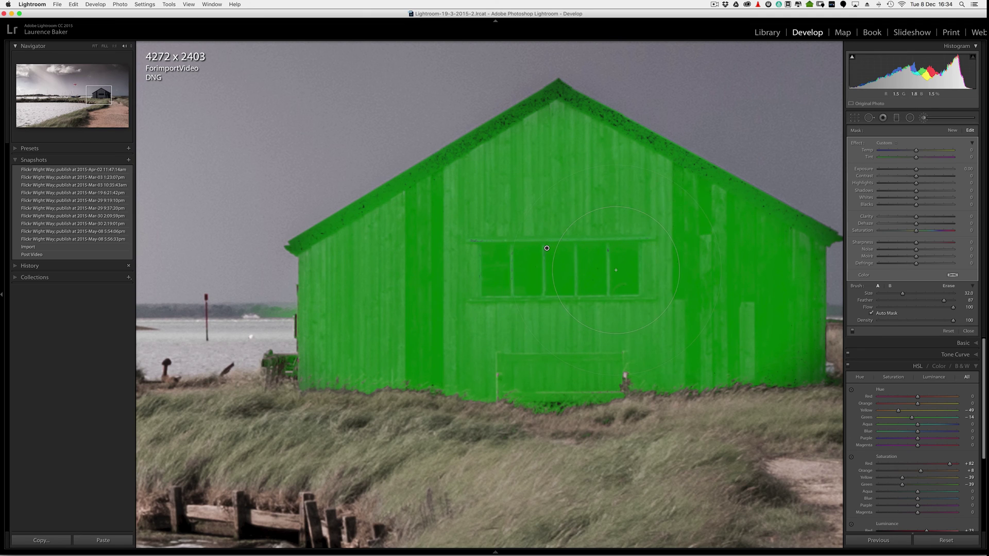
key("o")
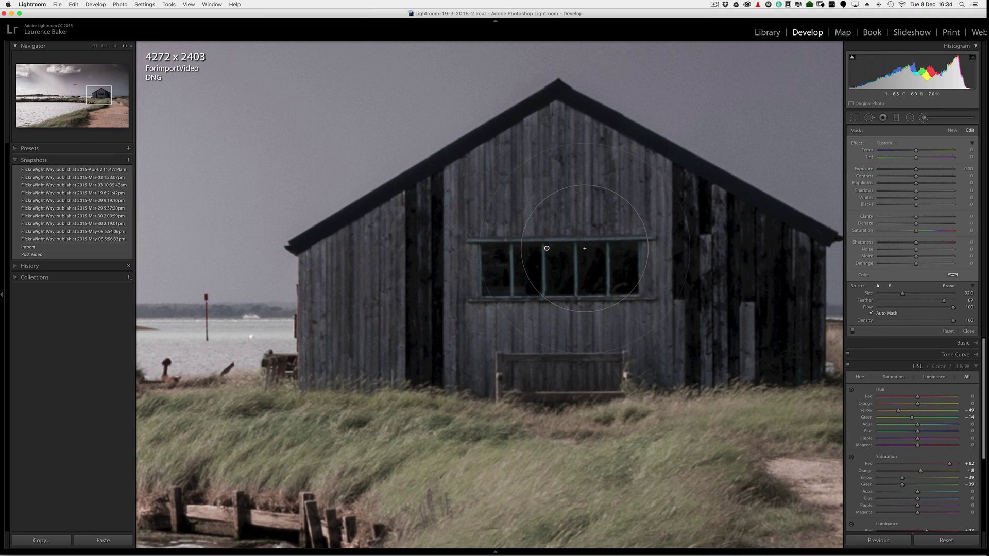
Set the hut's brush adjustment to Temp −43, Exposure 0.76, Clarity 29 and Sharpness 37, and finish the brush edit.
key("z")
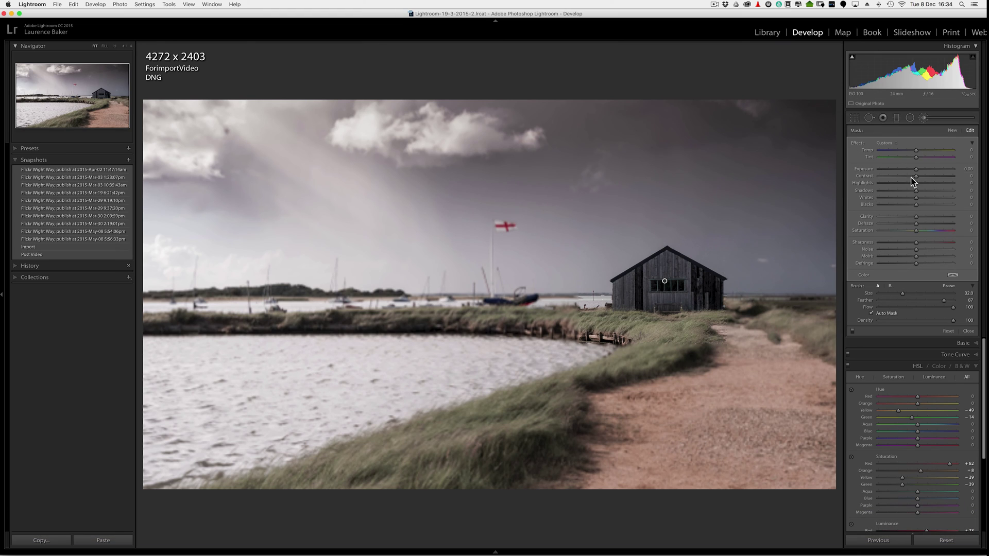
left_click_drag(915, 169, 911, 182)
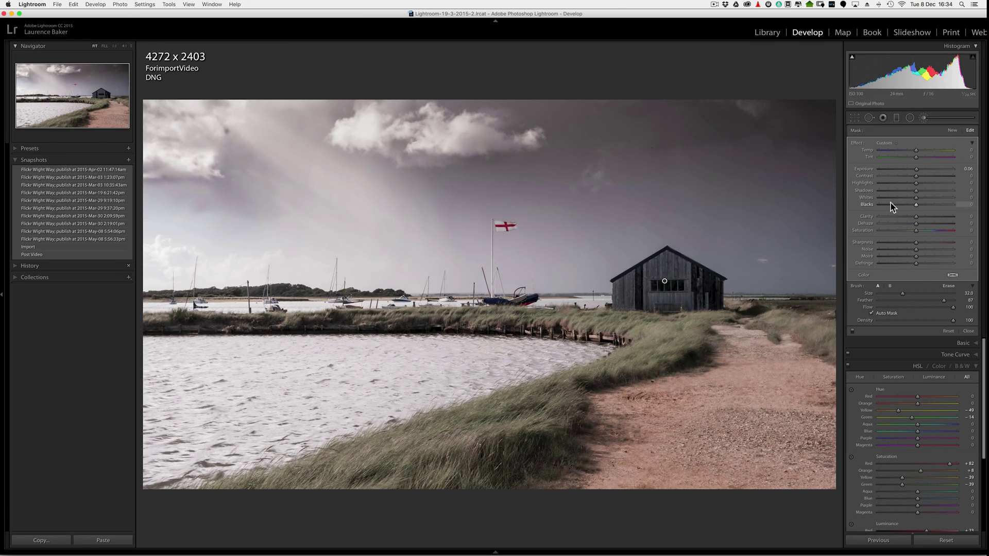
left_click_drag(916, 170, 922, 172)
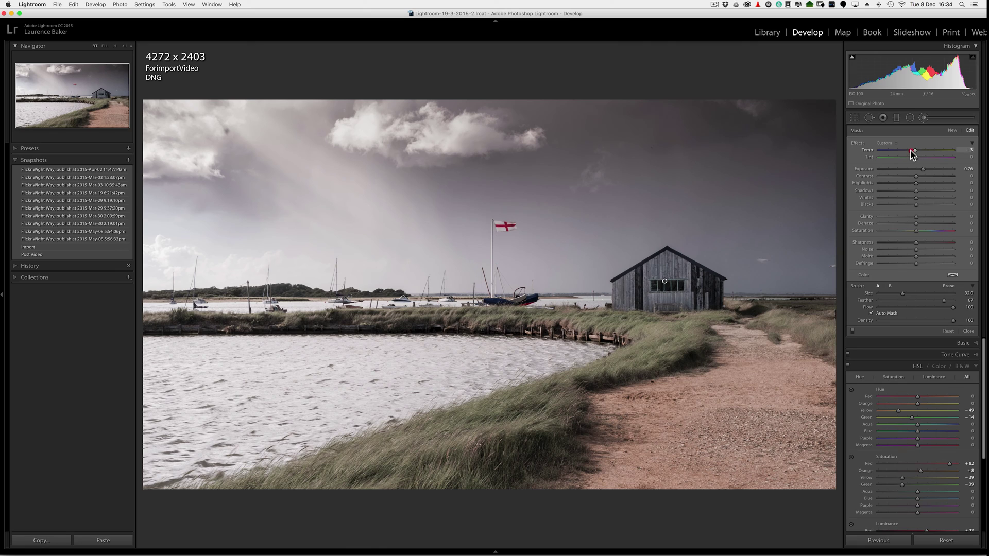
left_click_drag(914, 151, 908, 151)
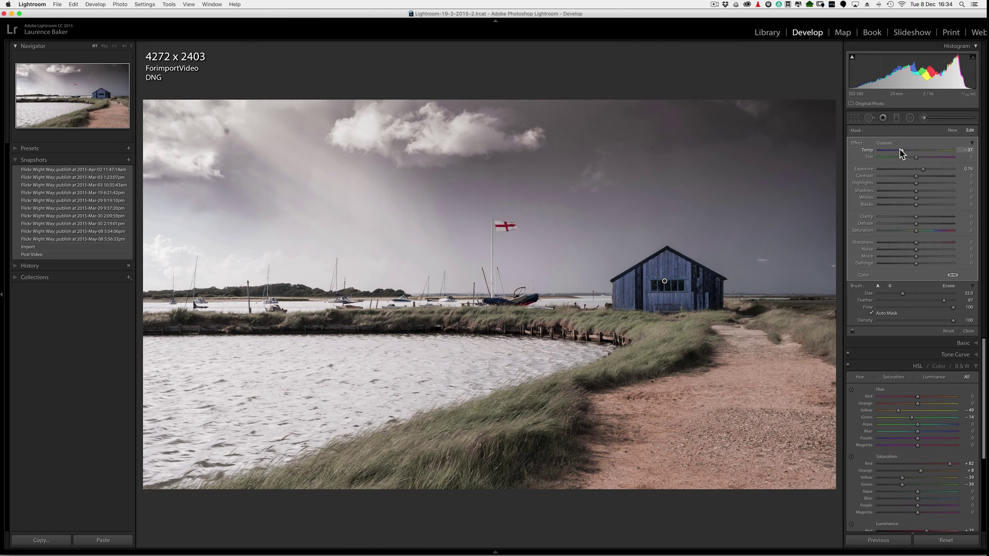
left_click_drag(897, 150, 896, 150)
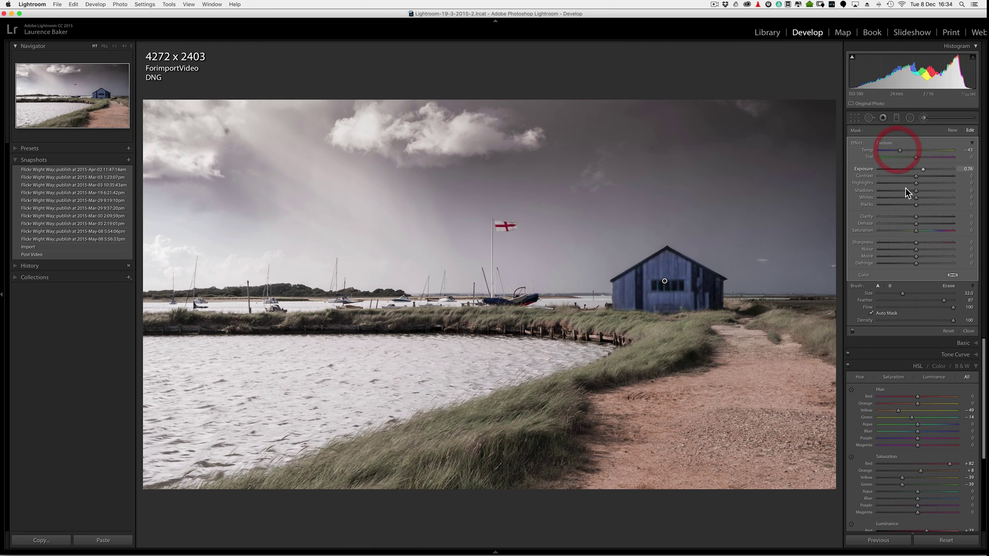
left_click_drag(916, 217, 930, 243)
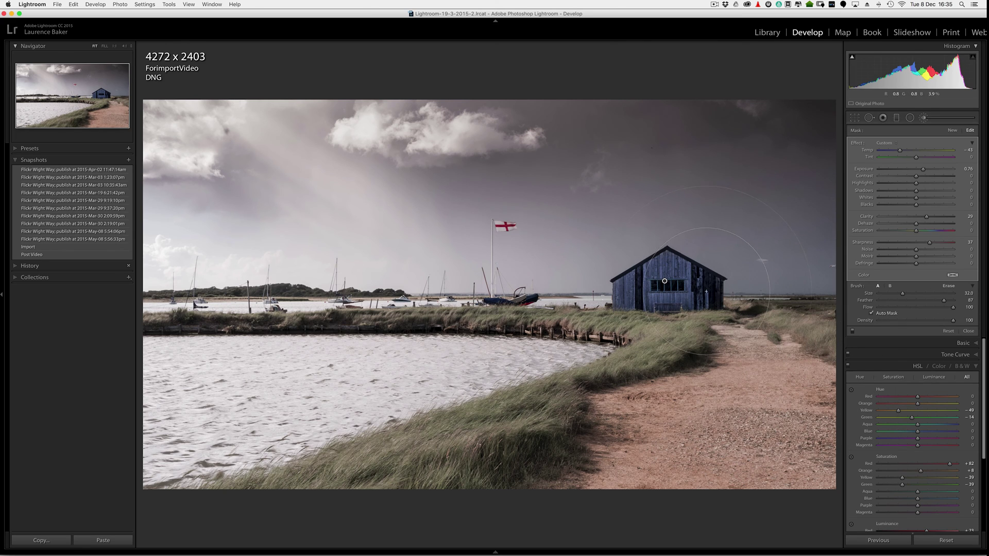
left_click(968, 331)
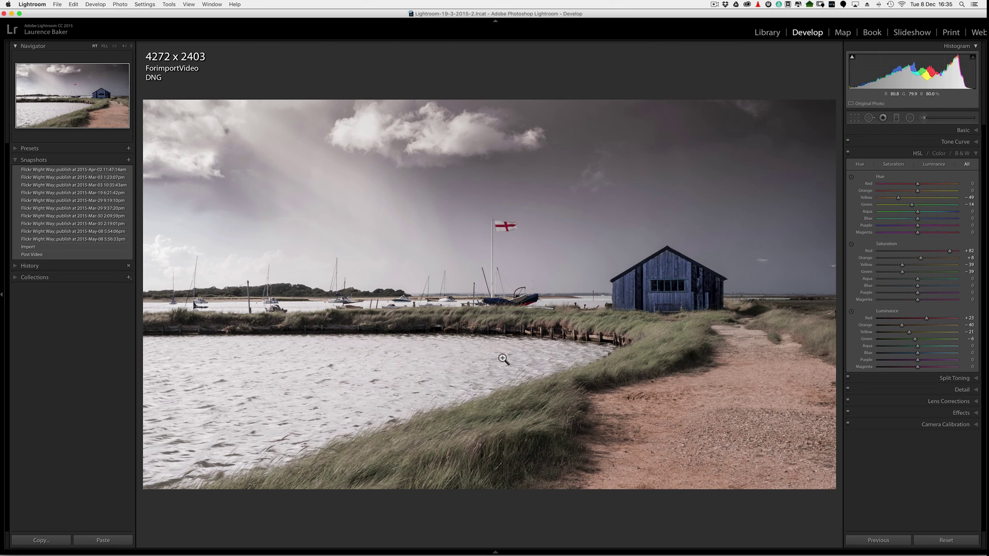
Add a straight graduated filter from the photo's bottom edge to just above the shoreline, with Saturation 41, checking its coverage with the mask overlay.
key("m")
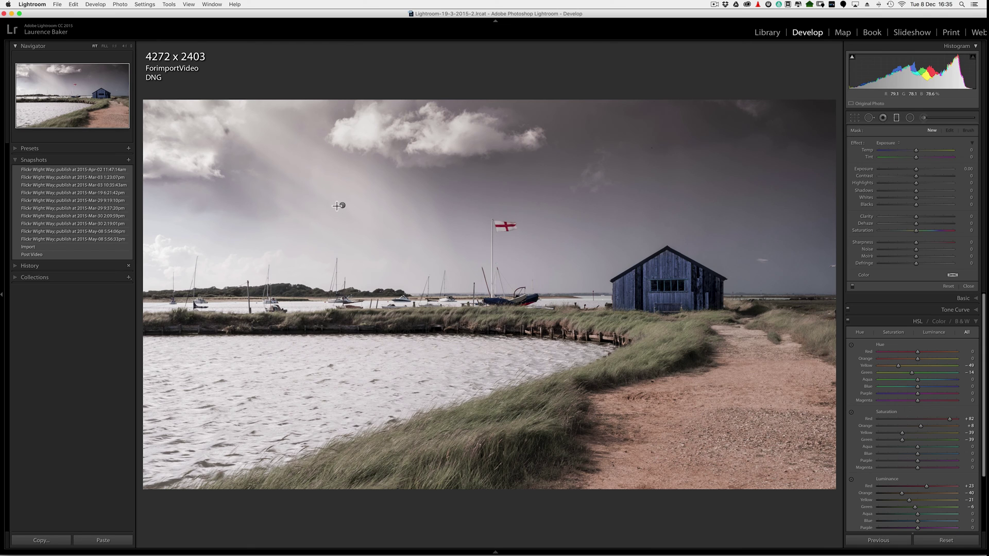
key("shift")
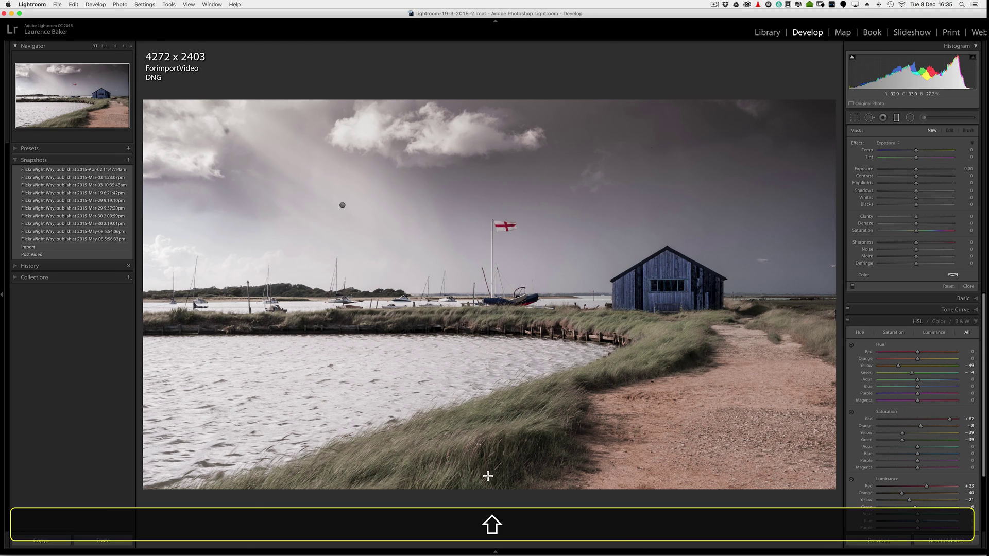
left_click_drag(490, 488, 452, 310)
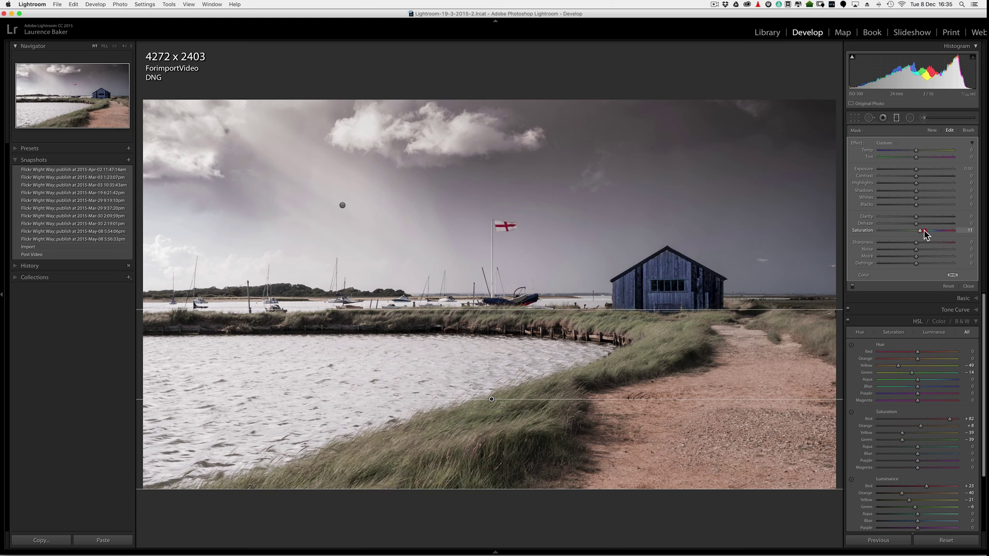
left_click_drag(932, 232, 932, 230)
key("o")
key("o")
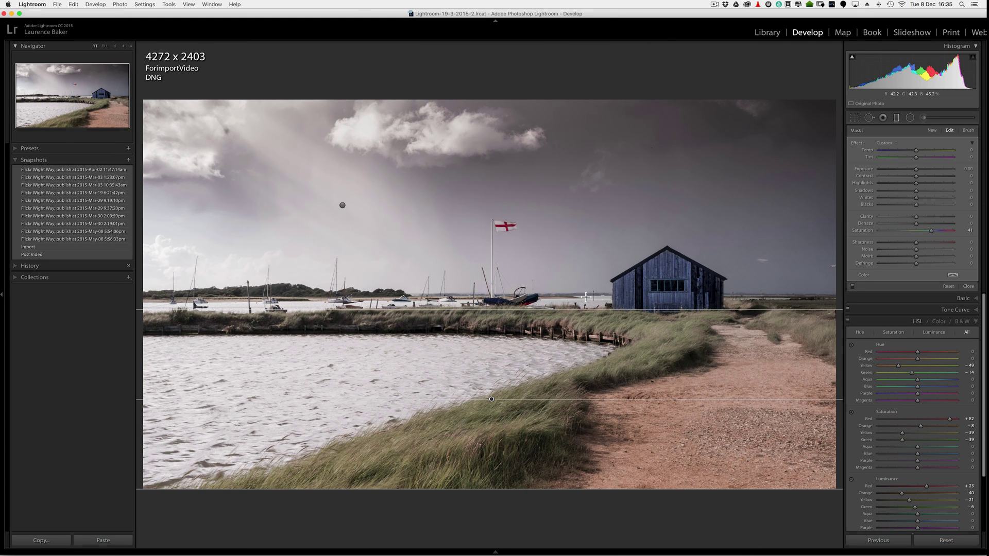
mouse_move(581, 308)
left_click_drag(581, 312, 581, 303)
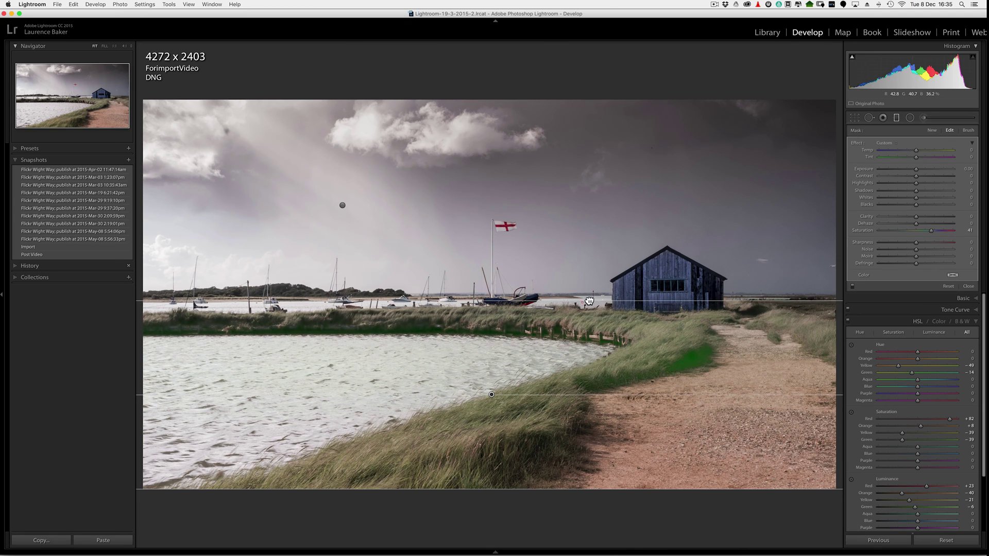
Set the foreground graduated filter to Exposure 0.35, Highlights −71, Shadows 22, Saturation 90 and Sharpness 29, with the mask overlay hidden.
left_click_drag(911, 169, 924, 191)
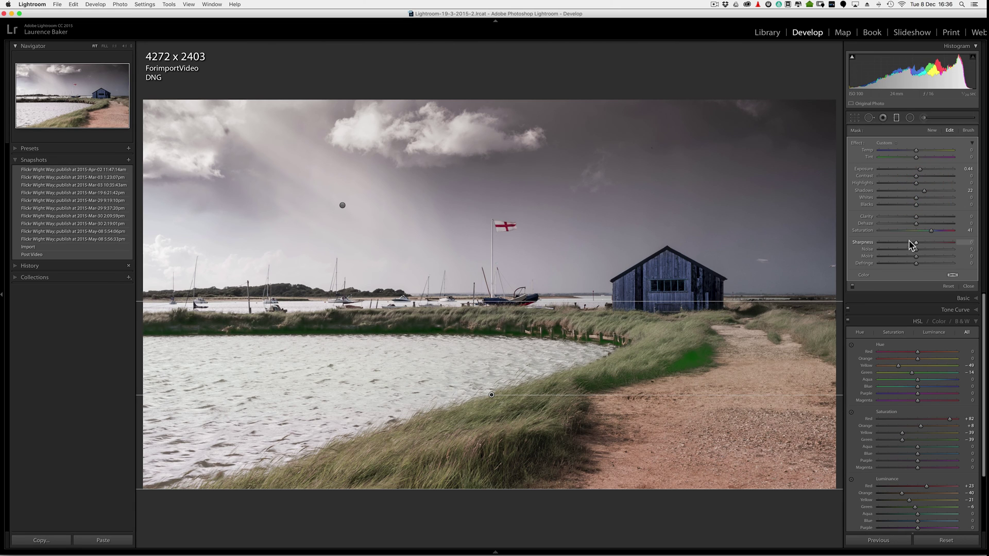
left_click(940, 230)
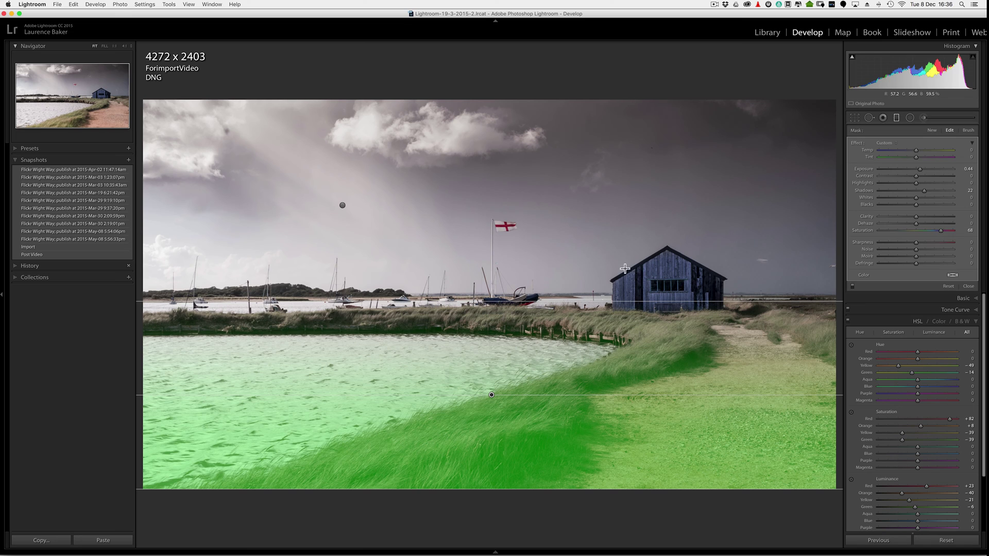
key("o")
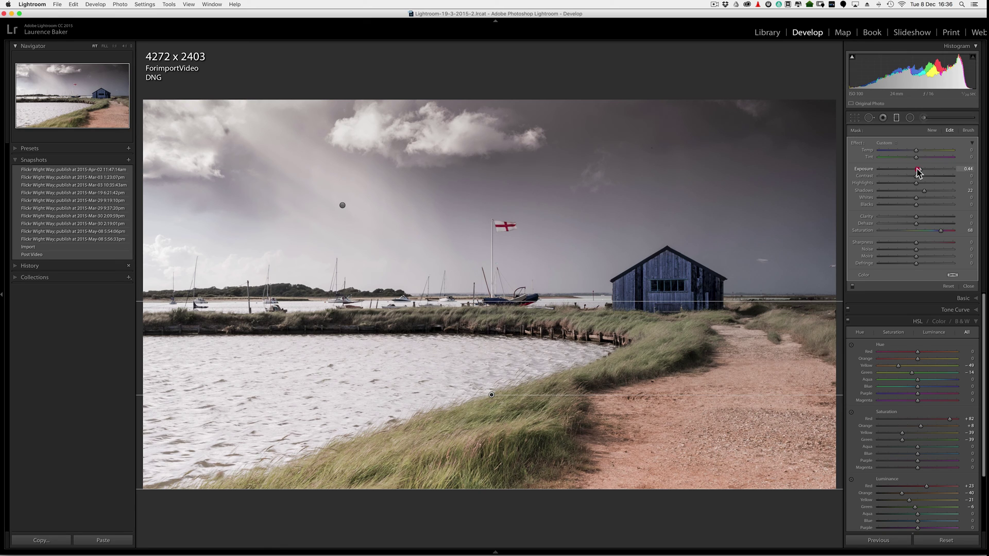
left_click_drag(918, 169, 916, 169)
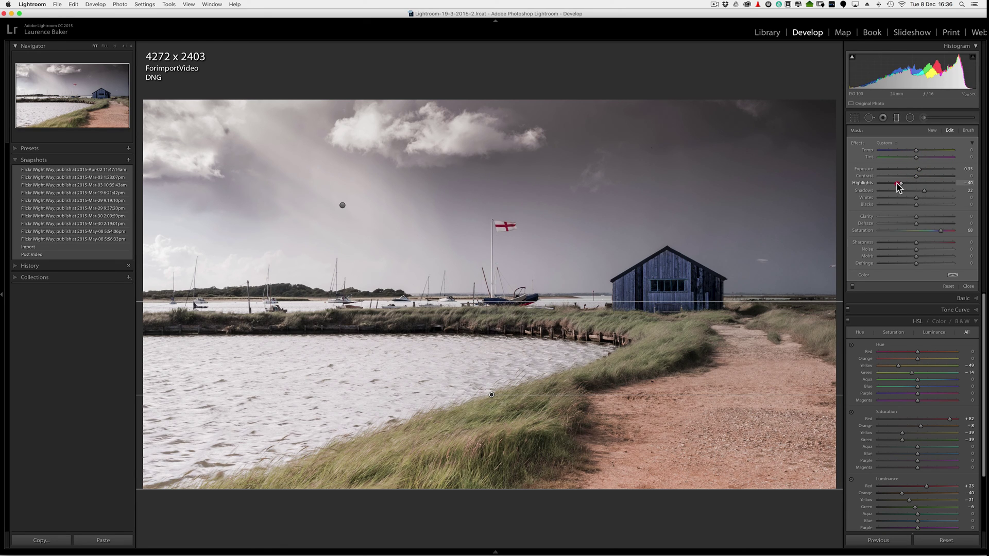
left_click(942, 231)
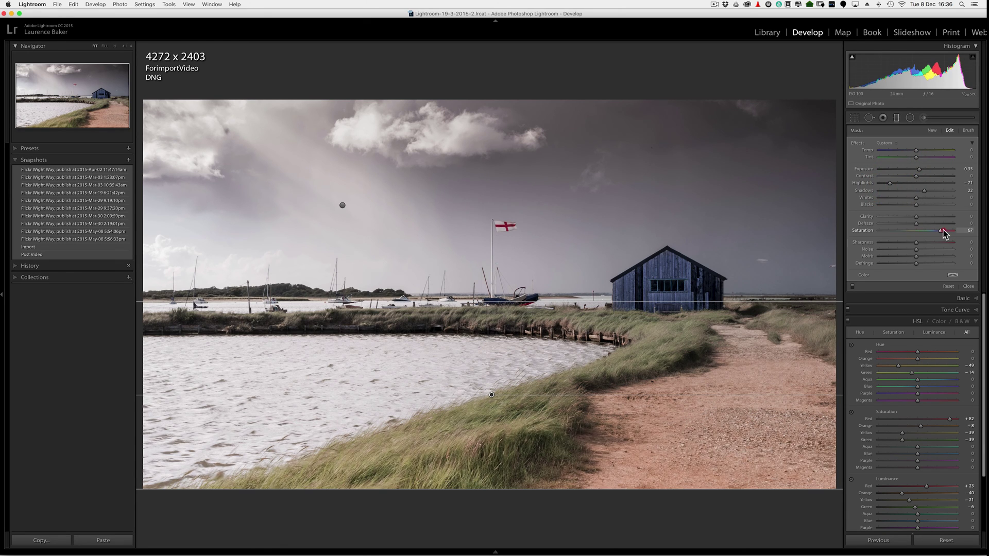
left_click_drag(948, 232, 944, 230)
left_click_drag(912, 244, 926, 244)
left_click_drag(944, 230, 948, 231)
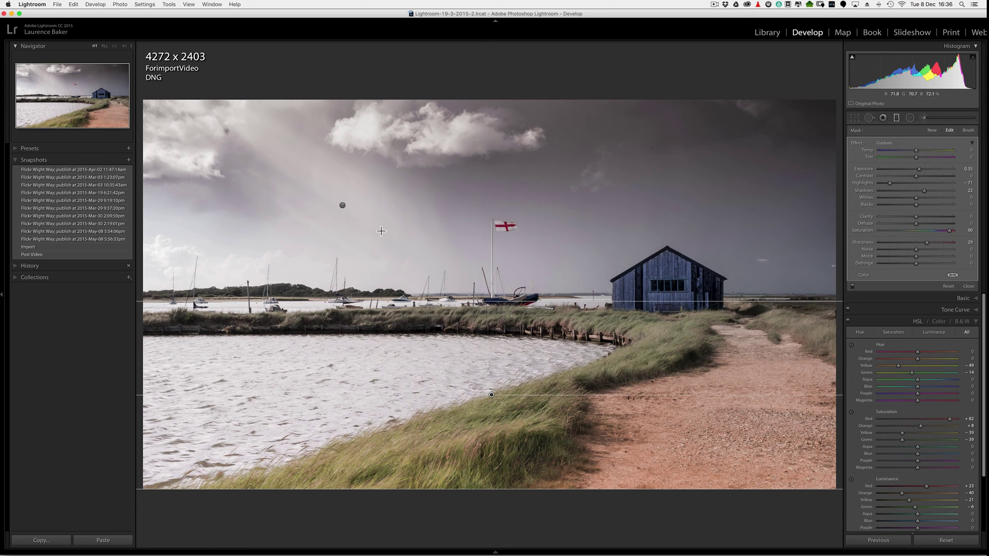
Extend the sky graduated filter's lower edge down to just below the bank, reduce its Saturation strongly, and finish the filter edit.
left_click(342, 206)
key("o")
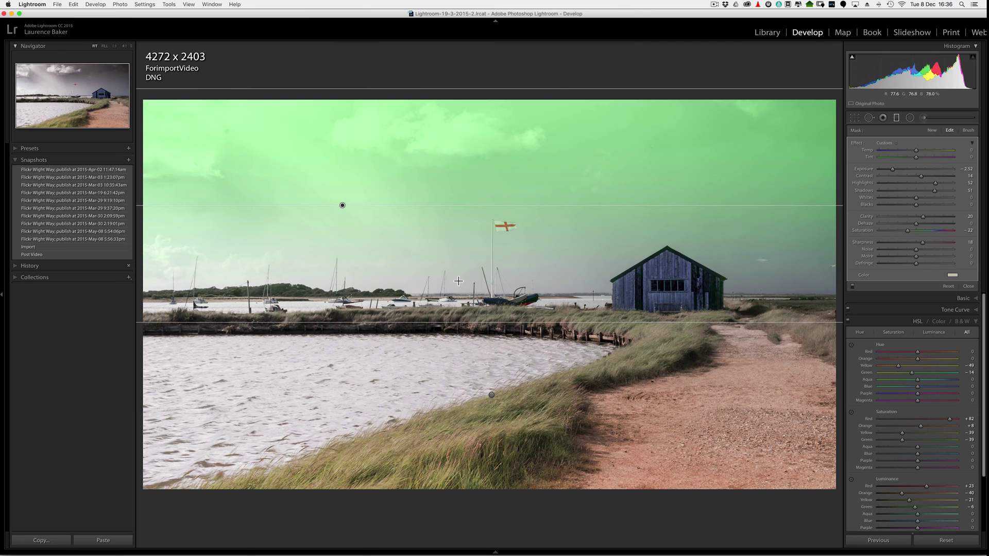
key("o")
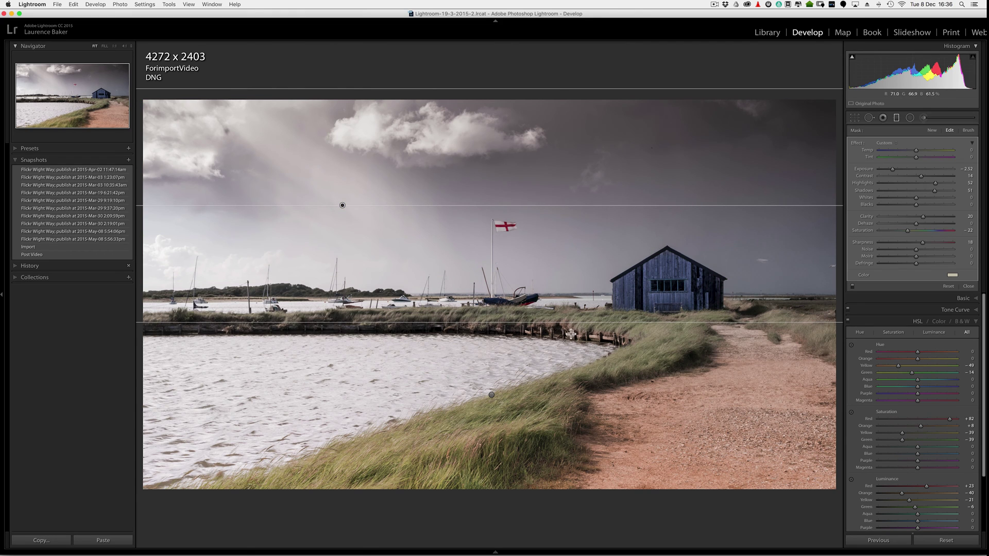
left_click_drag(561, 324, 565, 345)
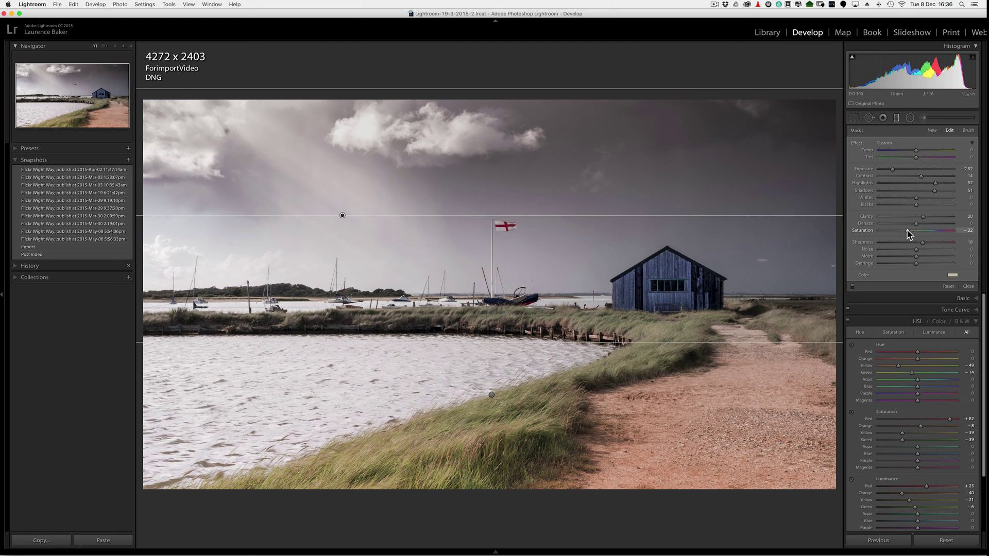
left_click_drag(905, 232, 884, 233)
left_click(967, 287)
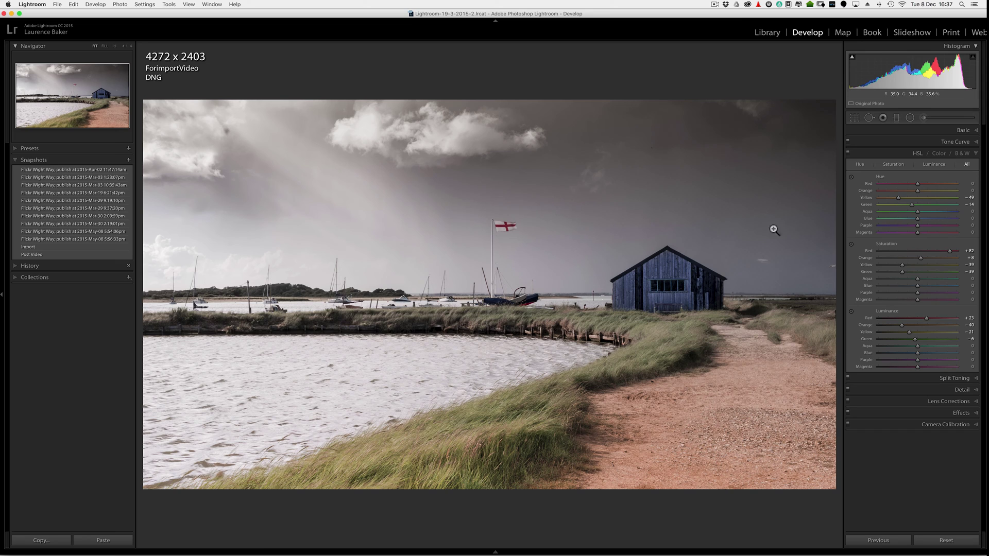
Heal the small mark in the sky beside the hut with Spot Removal at size 76, feather 36 and opacity 100, and close the tool.
left_click(168, 5)
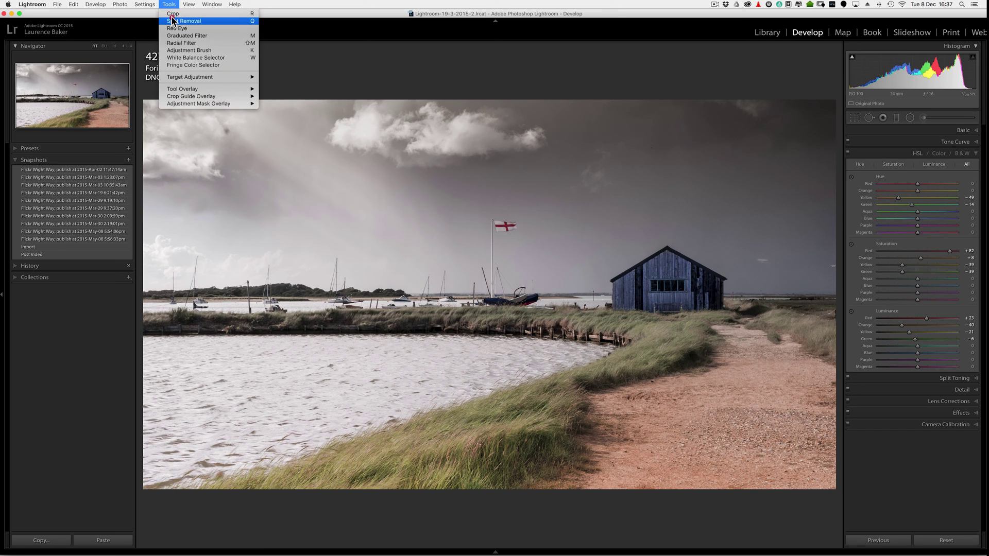
left_click(173, 21)
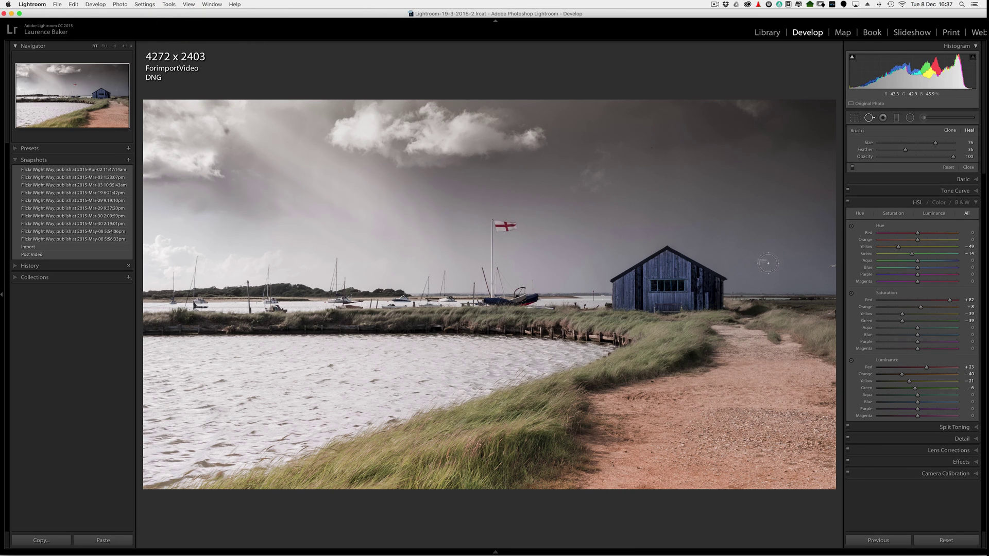
left_click_drag(758, 258, 757, 260)
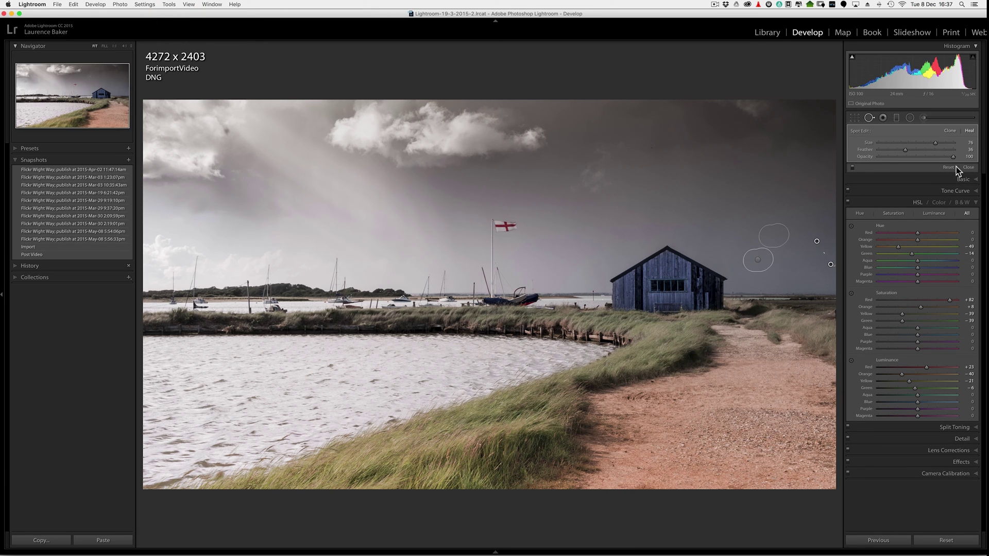
left_click(969, 133)
left_click(968, 167)
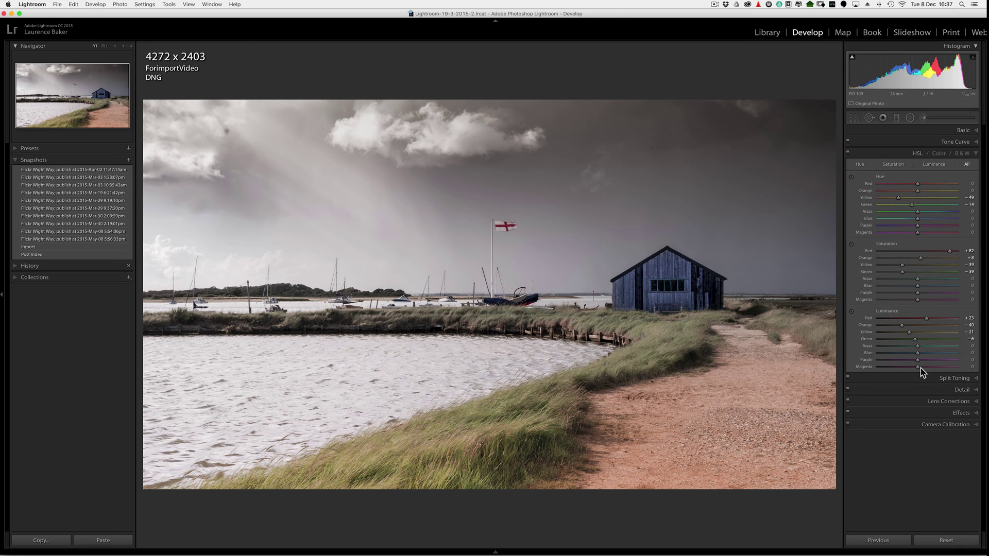
Set the sharpening Masking to 64 using the black-and-white mask preview, so that only the edges are sharpened.
left_click(919, 390)
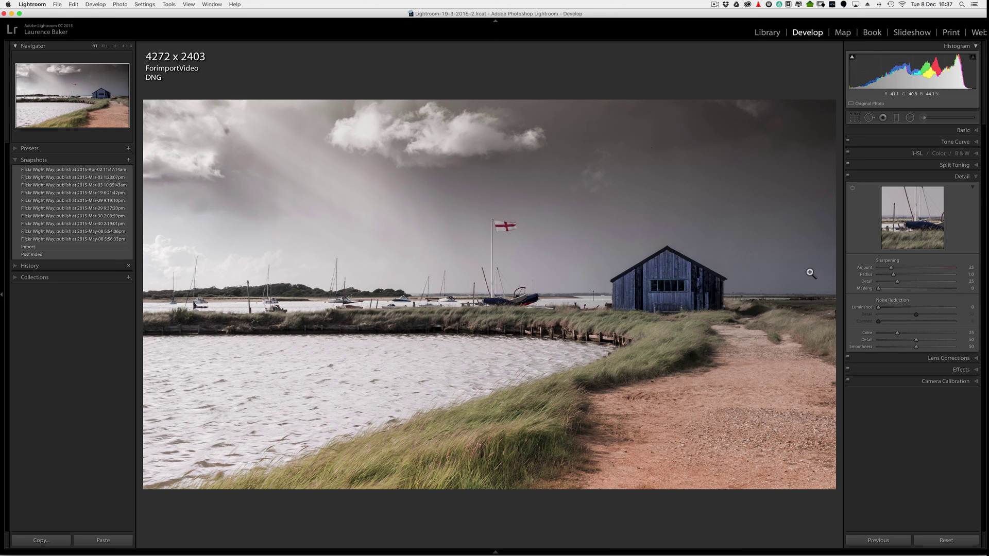
key("alt")
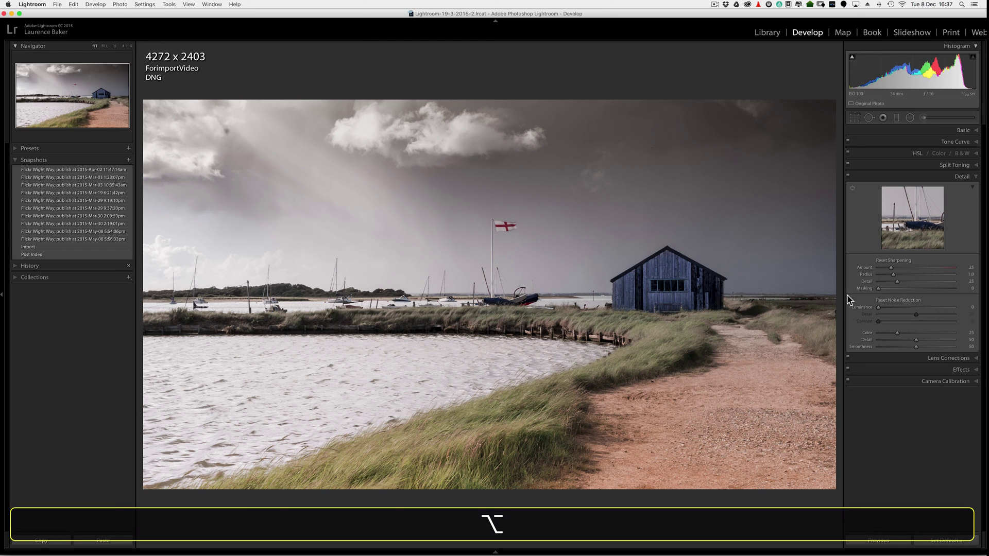
left_click_drag(878, 289, 920, 292)
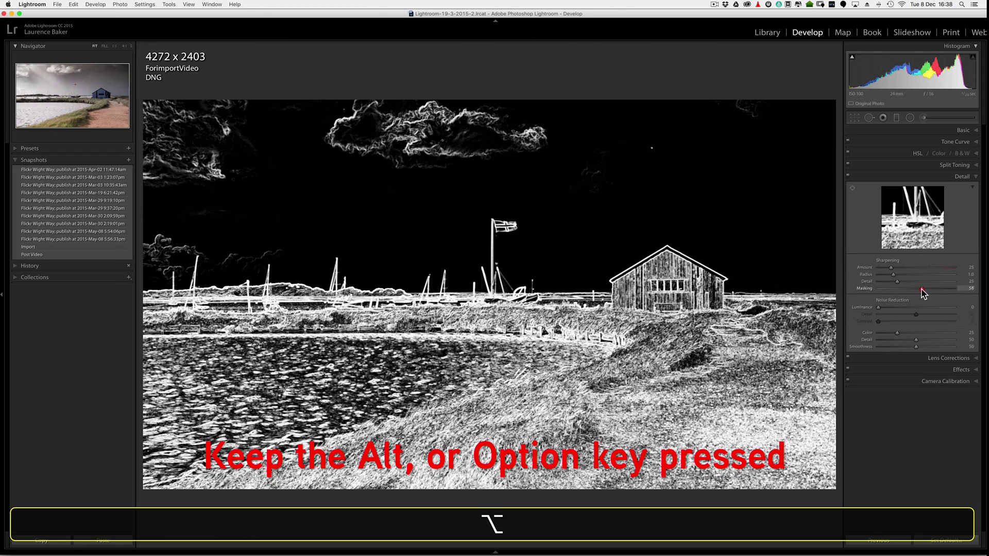
left_click_drag(927, 292, 925, 289)
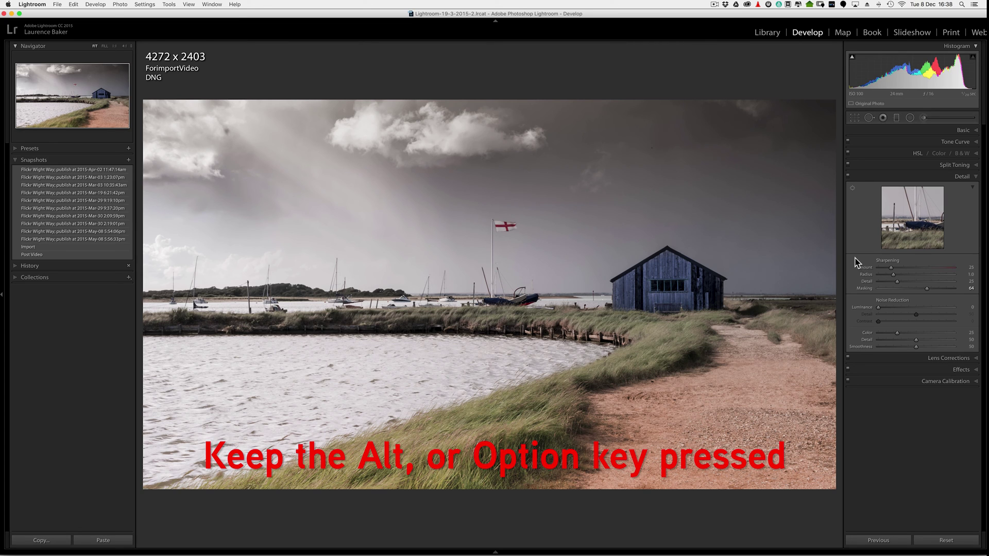
Set the sharpening Amount to 29 while previewing the photo in greyscale.
key("alt")
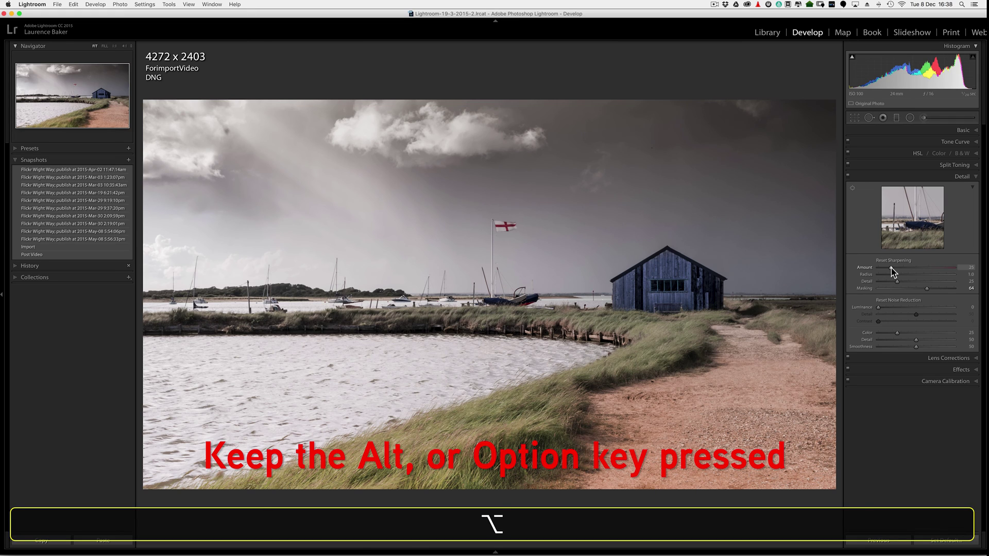
left_click_drag(892, 271, 892, 272)
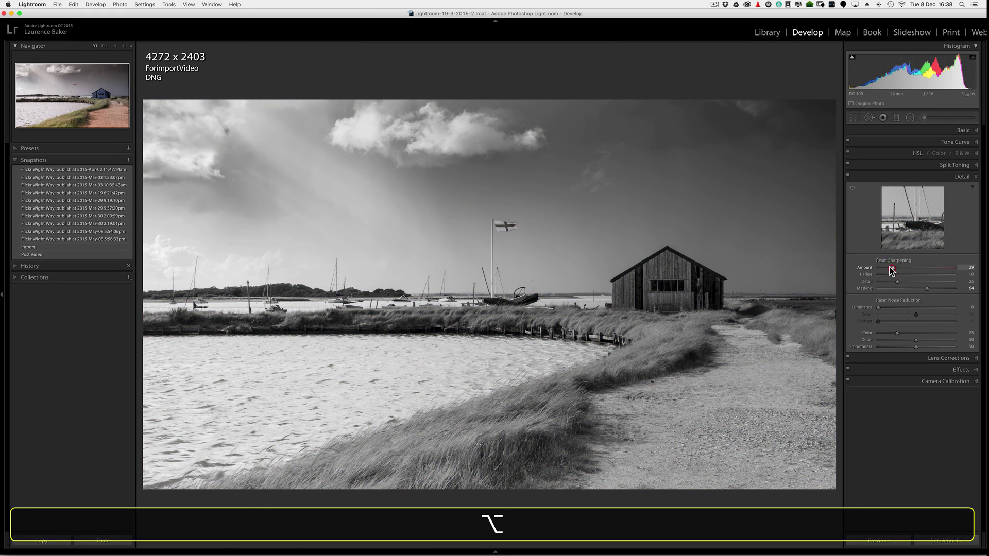
left_click_drag(891, 267, 891, 268)
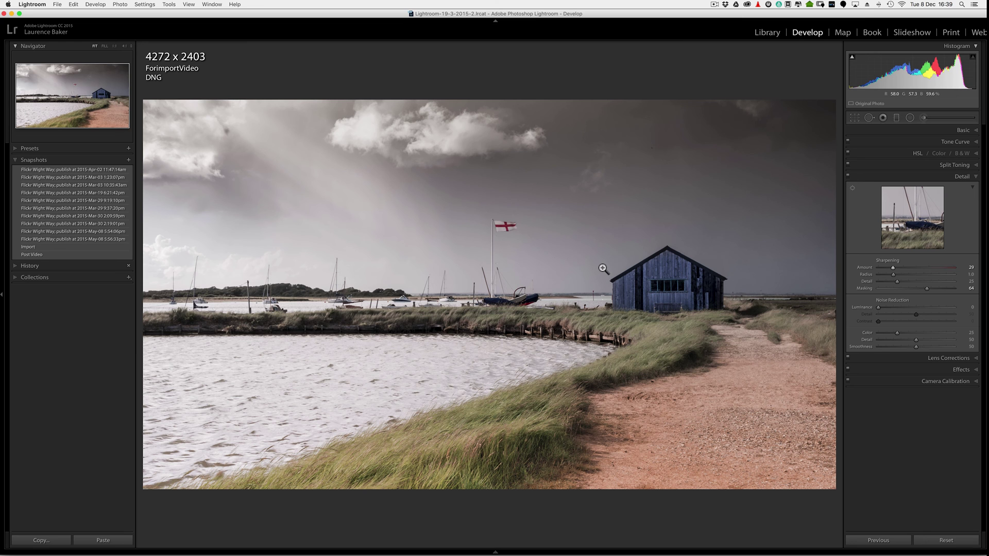
Zoom in on the hut to inspect the edited detail.
key("super+shift+e")
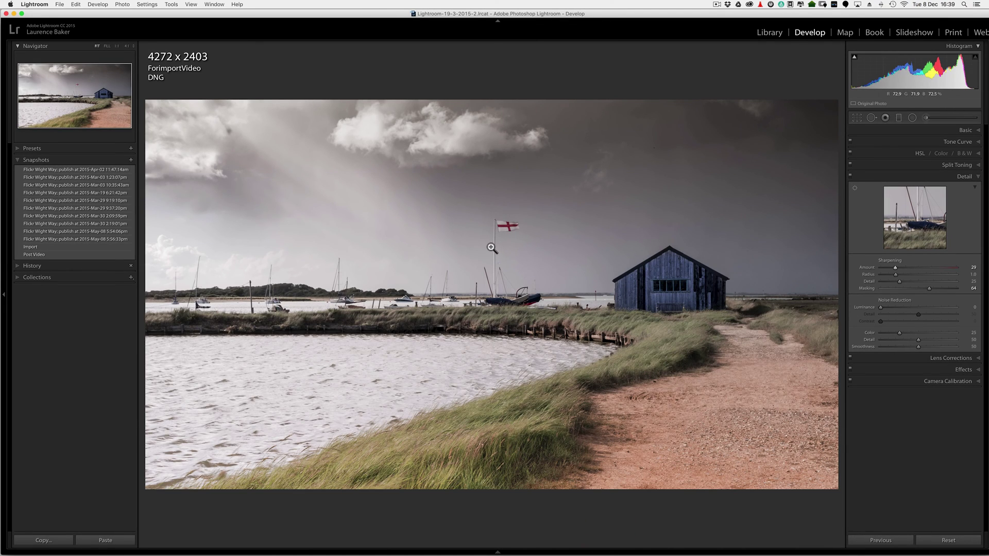
key("z")
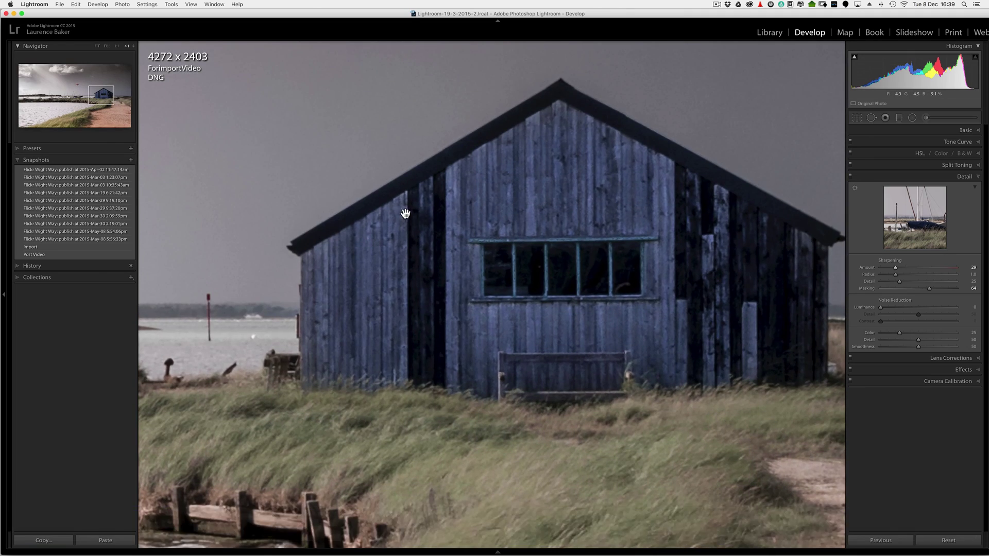
Set the sharpening Radius to 1.8 while checking the edges around the flag in the greyscale preview.
key("z")
key("z")
left_click_drag(435, 245, 623, 315)
mouse_move(400, 254)
left_mouse_down()
mouse_move(567, 294)
mouse_move(517, 247)
left_mouse_up()
left_click_drag(371, 245, 486, 396)
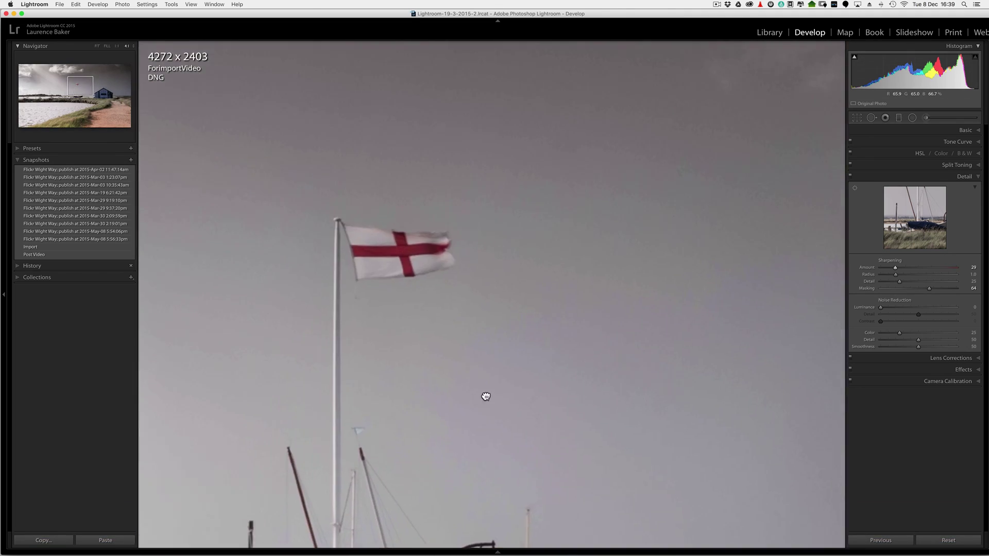
left_click_drag(530, 230, 534, 285)
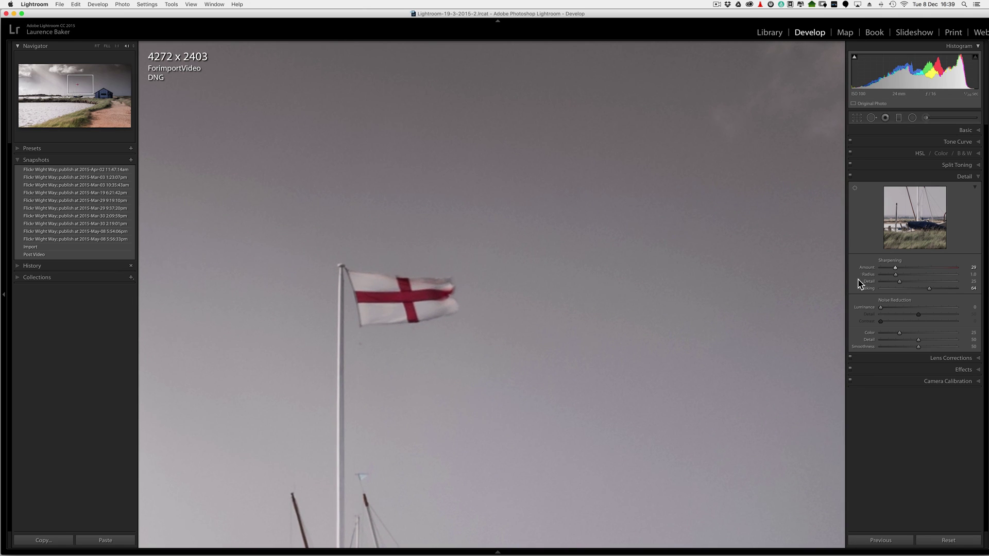
key("alt")
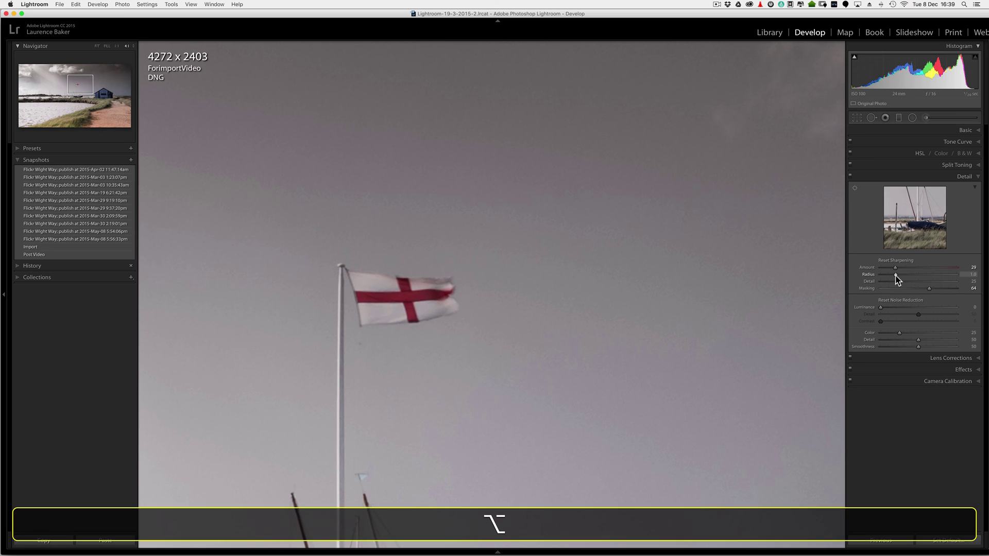
left_click_drag(894, 275, 951, 286)
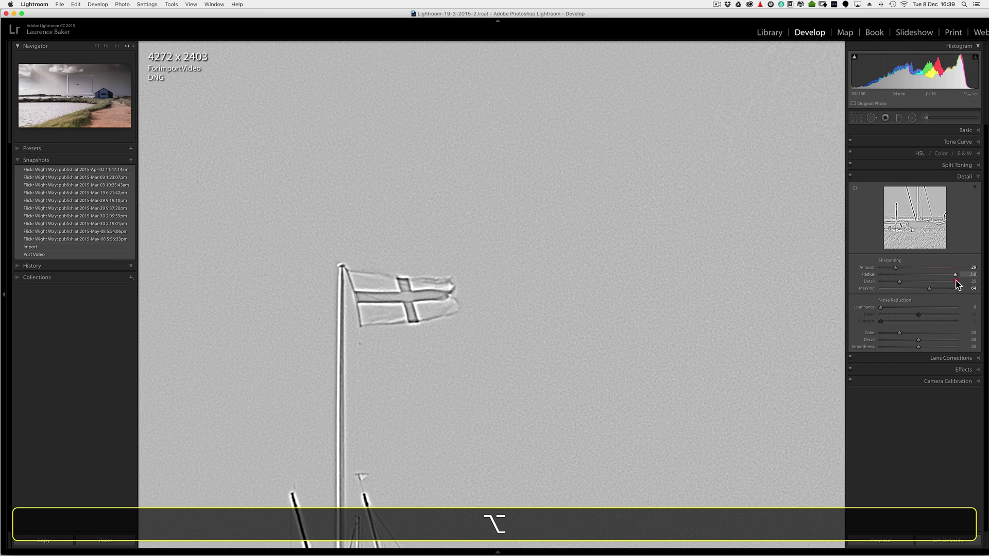
left_click_drag(958, 280, 920, 277)
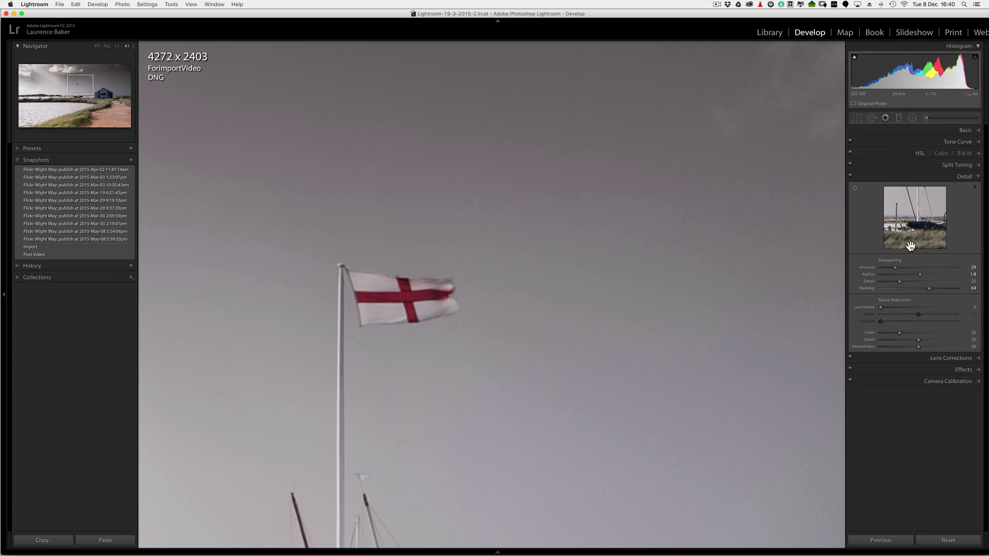
Set the sharpening Detail to 0.
key("space")
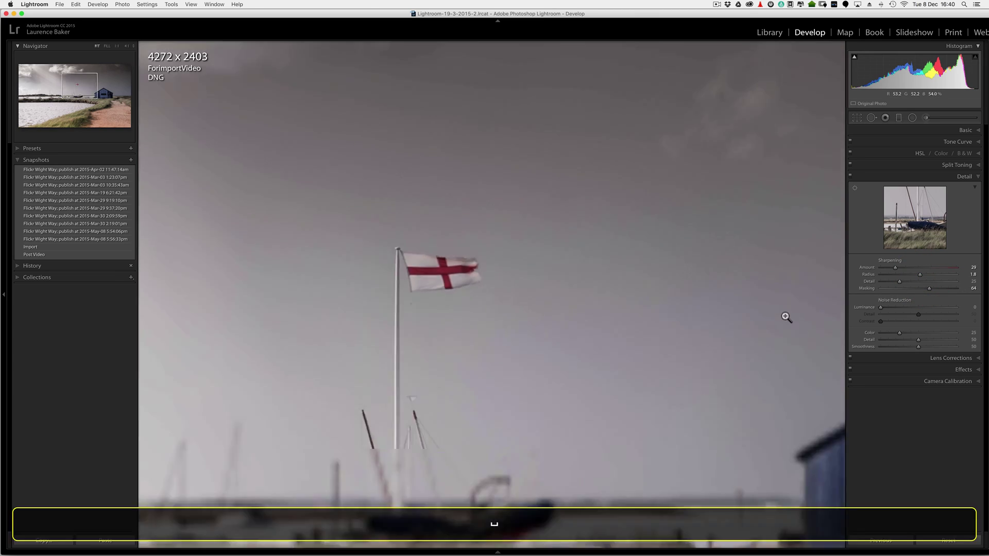
key("space")
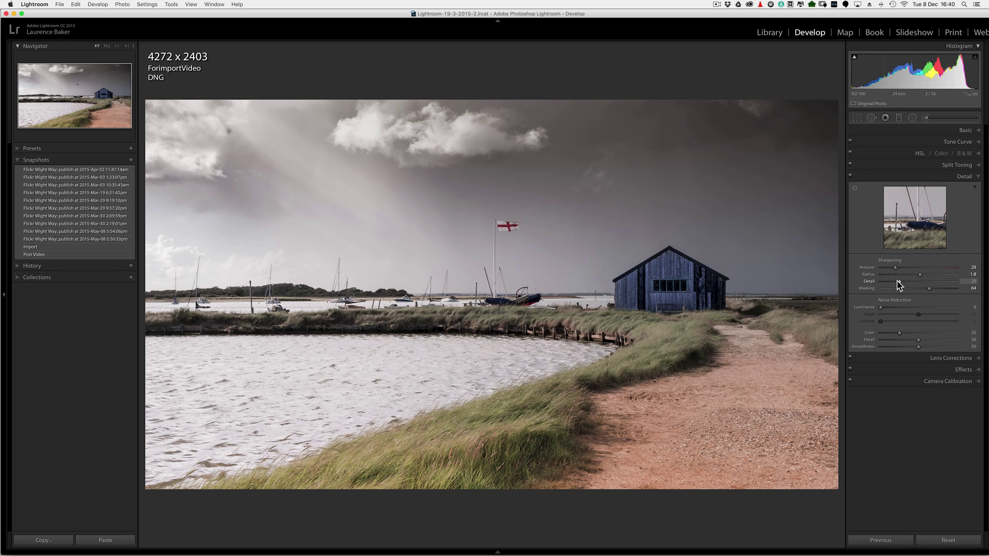
left_click_drag(899, 282, 858, 283)
Set noise reduction to Luminance 20, Detail 0 and Contrast 29, judging the sky around the flag at close zoom.
key("space")
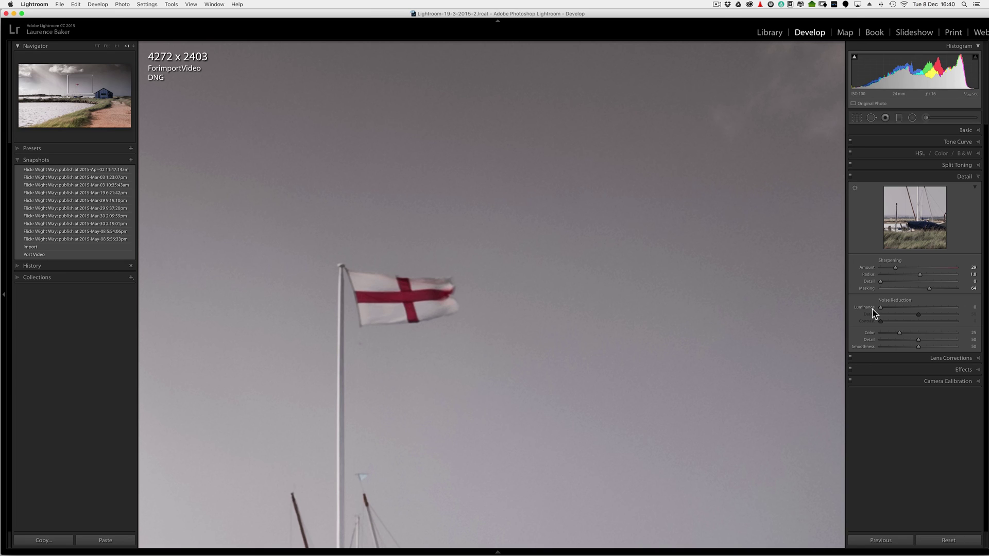
key("alt")
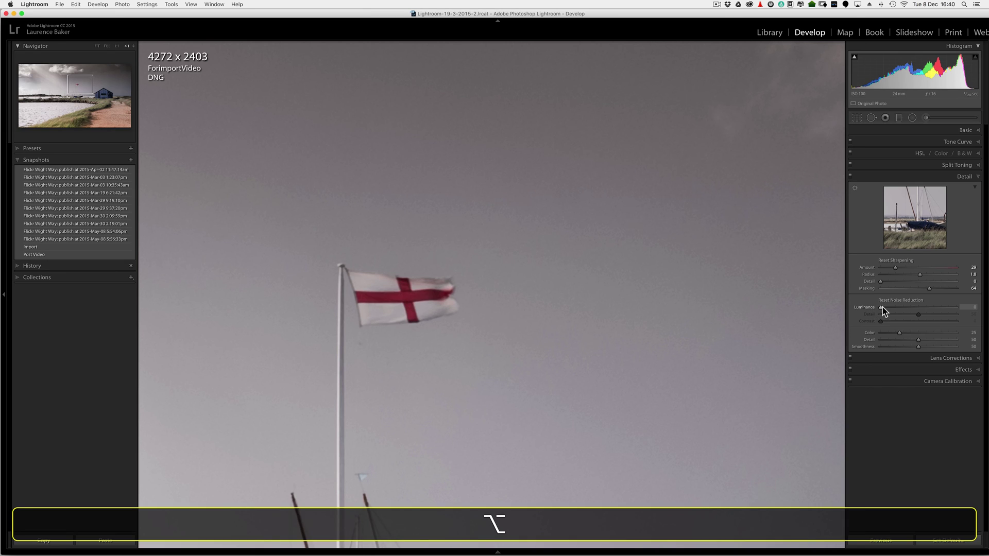
left_click_drag(881, 308, 894, 308)
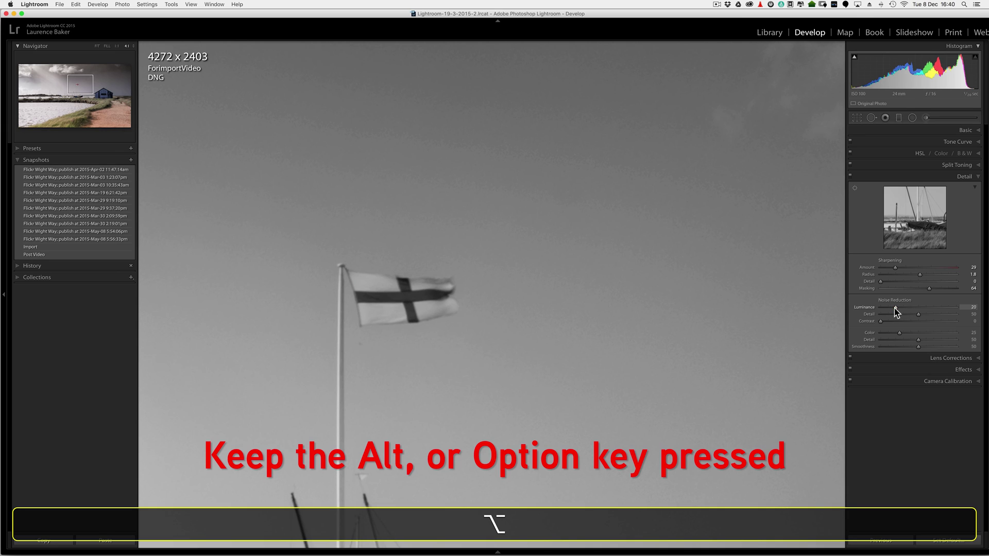
left_click_drag(894, 311, 895, 312)
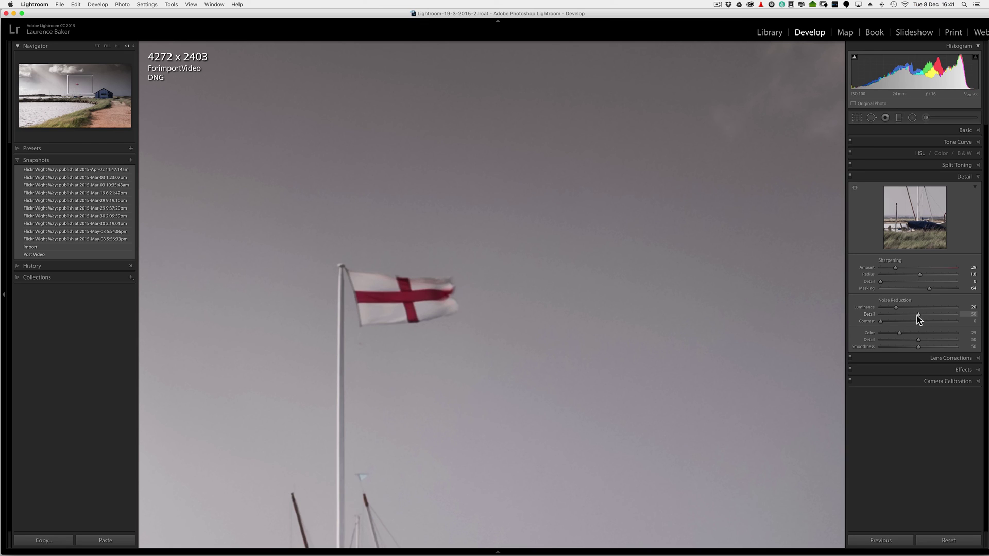
left_click_drag(914, 316, 853, 320)
left_click_drag(882, 323, 903, 335)
key("alt")
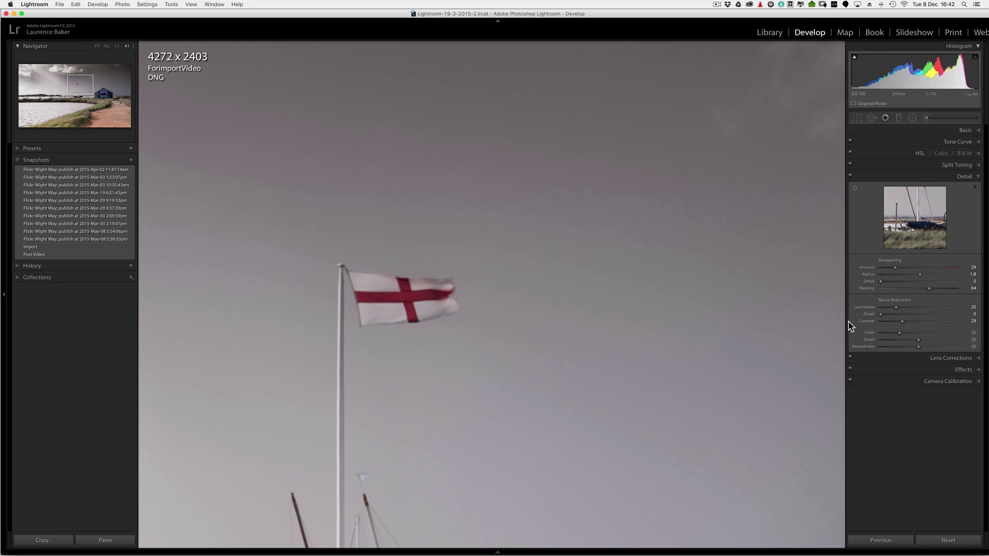
Raise the photo's overall Exposure to +0.60 in the basic tone settings.
key("z")
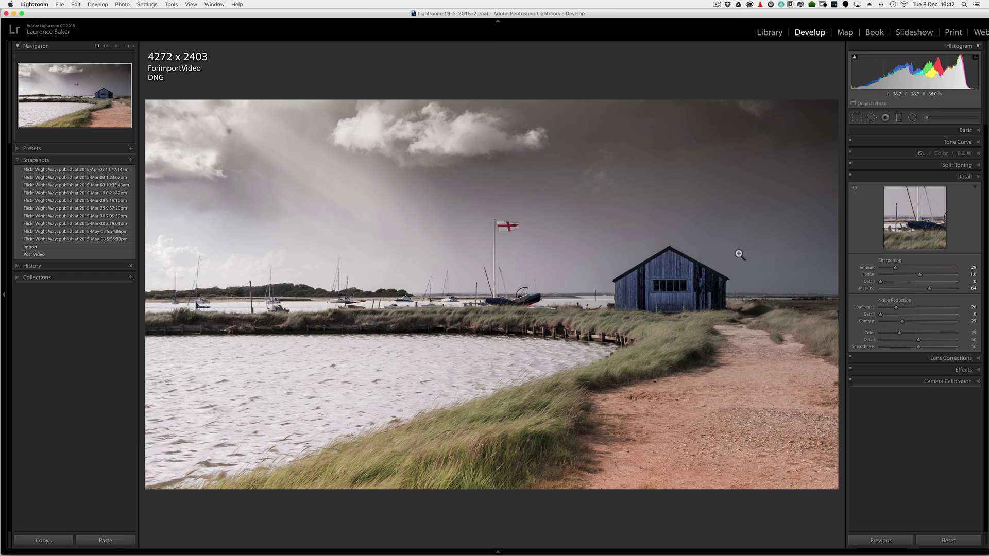
left_click(895, 133)
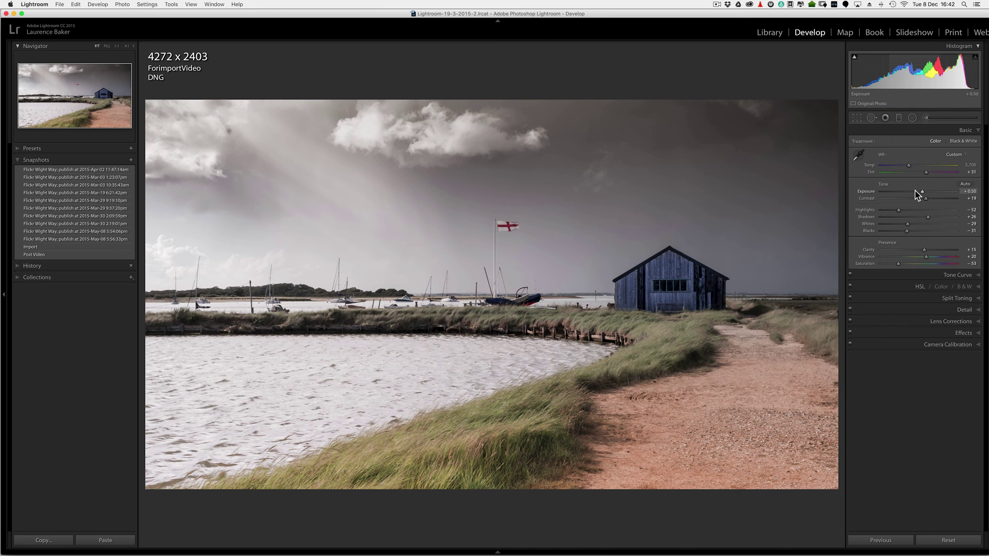
left_click_drag(915, 196, 922, 190)
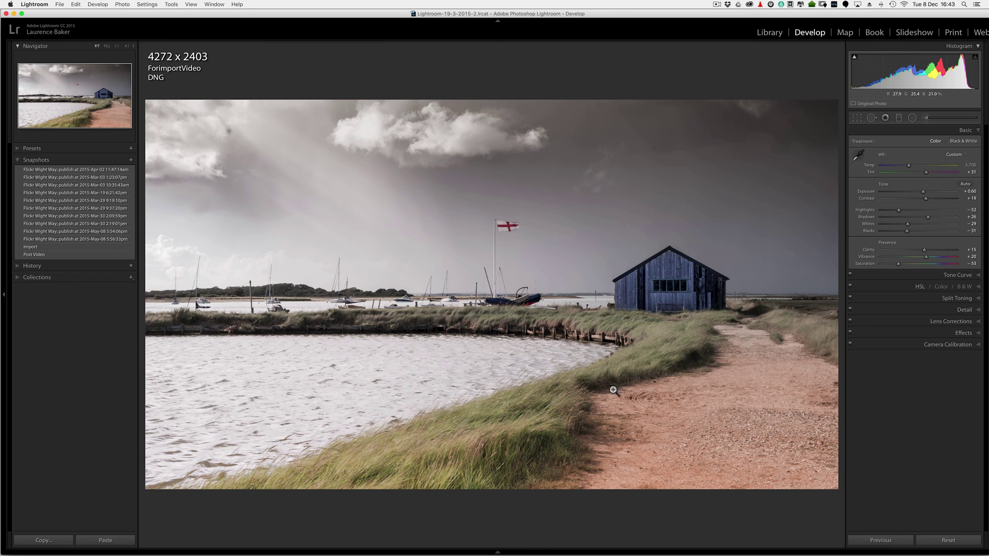
Darken the foreground by setting its existing graduated filter's Exposure to -0.93, and close the filter.
key("m")
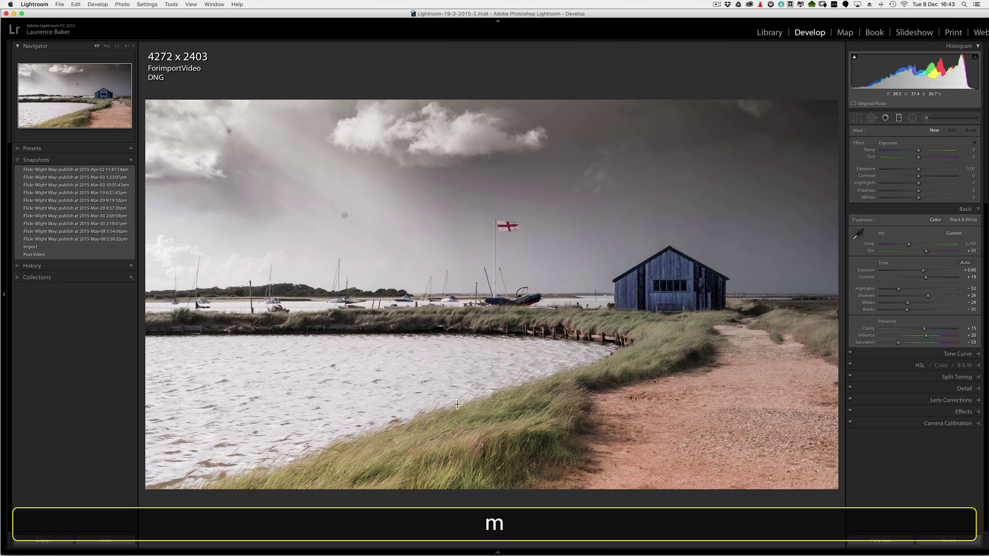
left_click(493, 397)
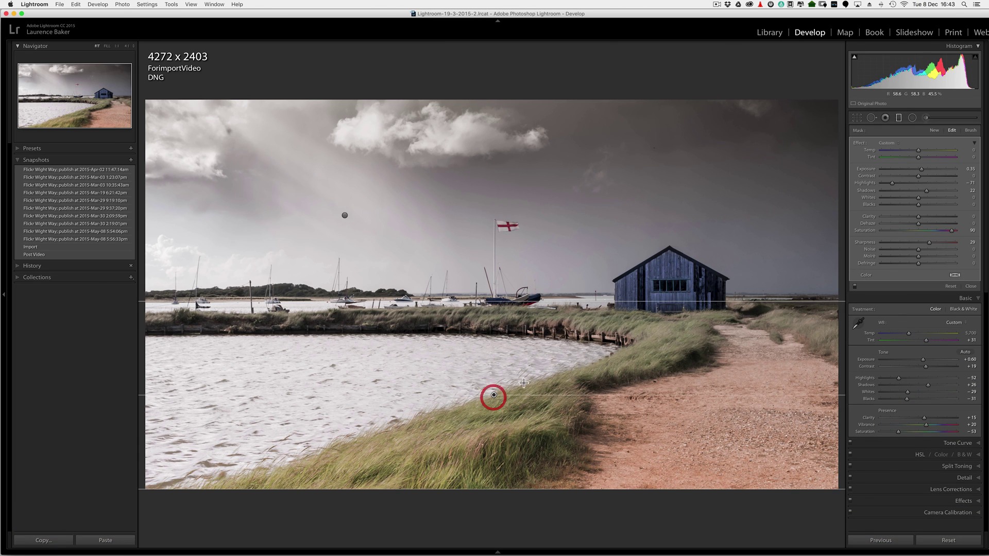
key("o")
left_click(909, 168)
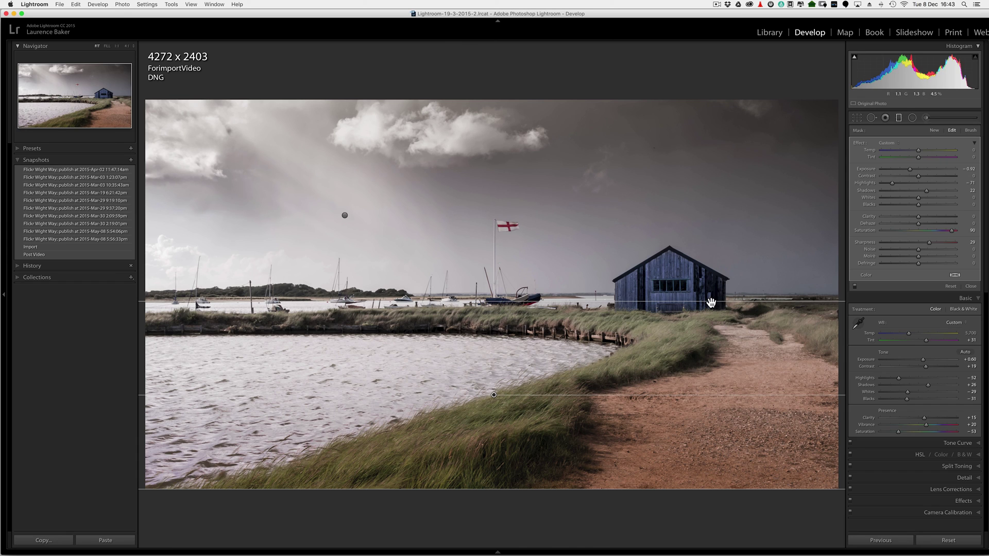
left_click(971, 287)
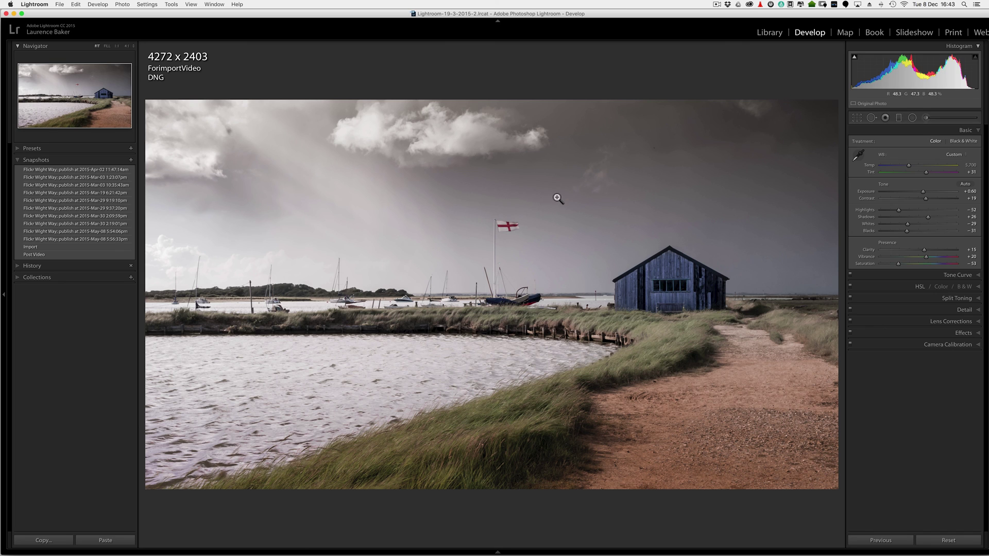
Check the sky graduated filter's coverage with the mask overlay, set its Exposure to -2.71, and close the filter.
key("m")
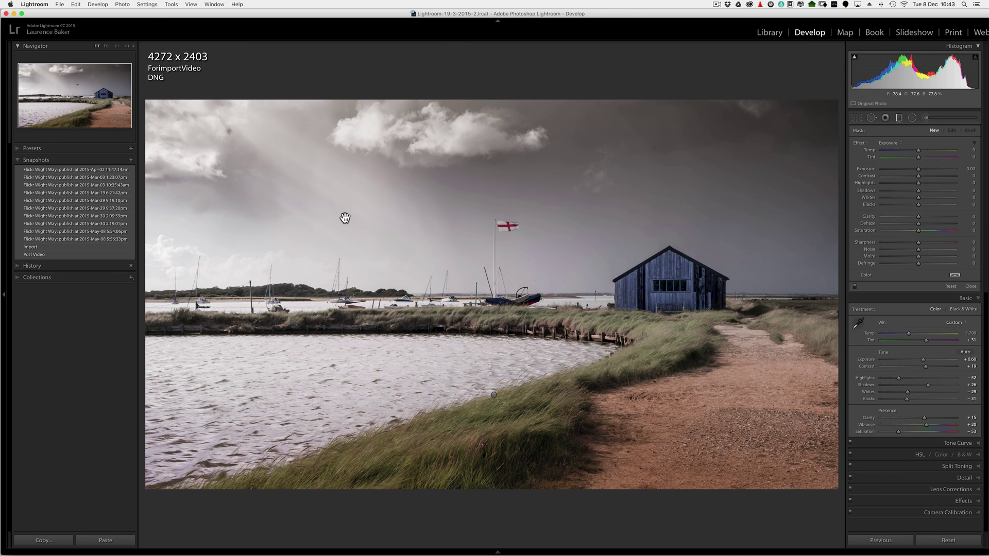
left_click(345, 216)
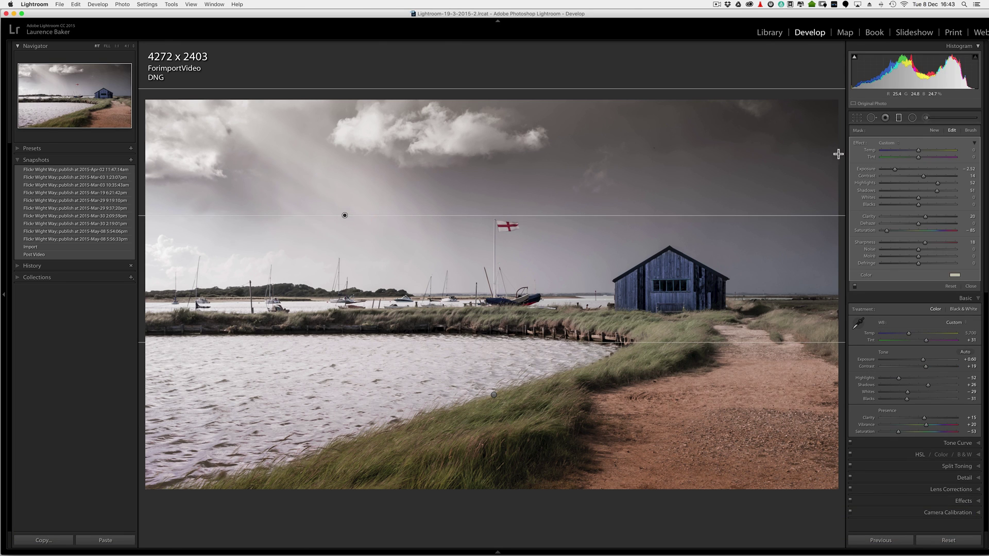
key("o")
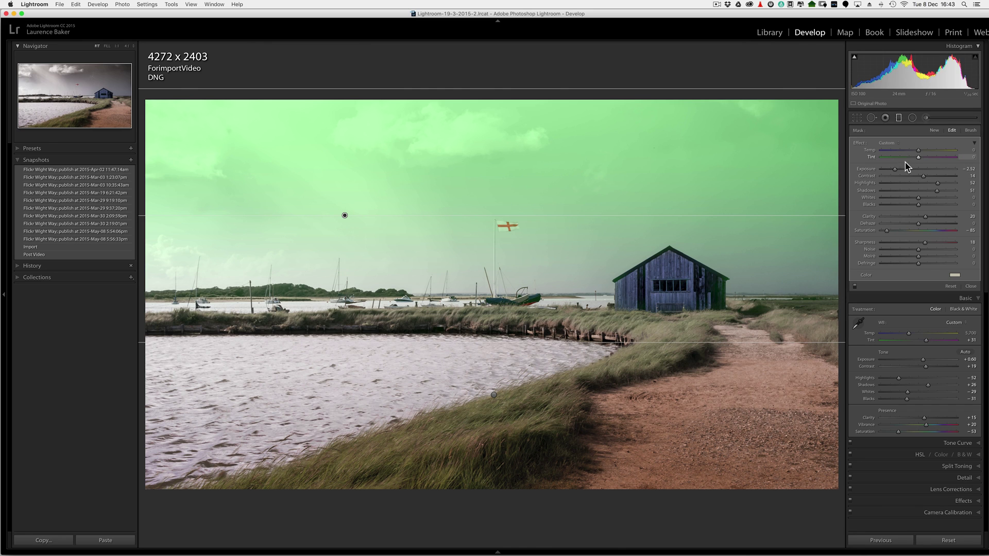
key("o")
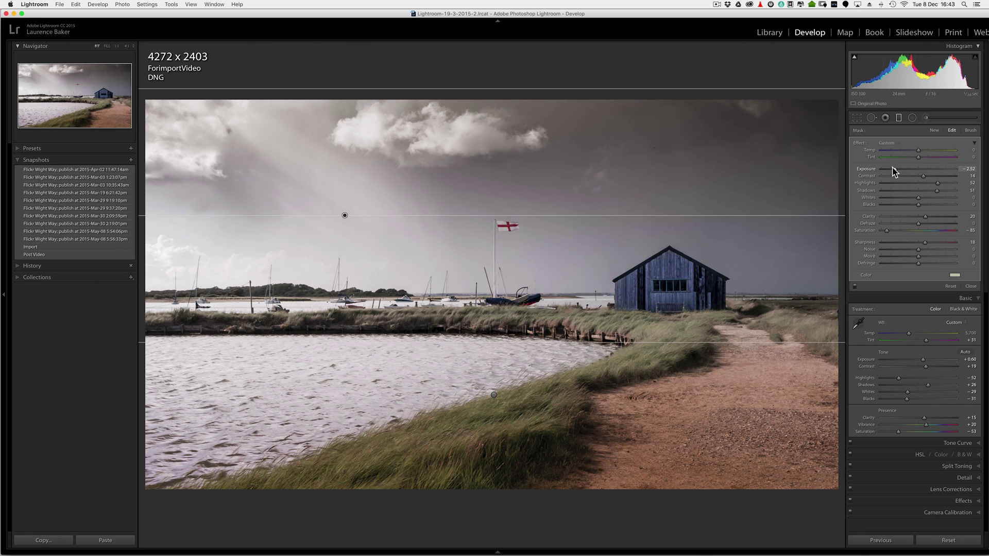
key("o")
left_click_drag(894, 170, 893, 170)
left_click_drag(893, 172, 891, 170)
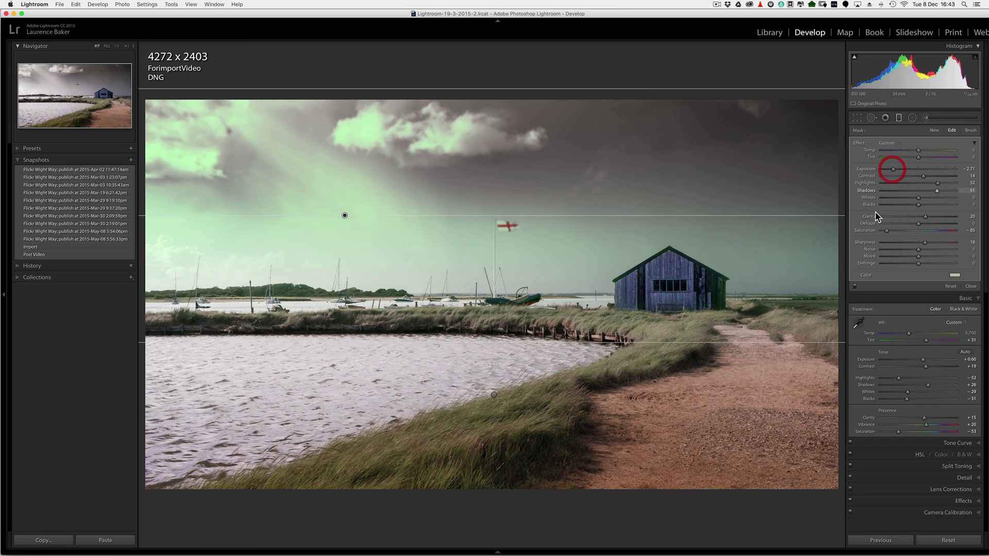
left_click(971, 286)
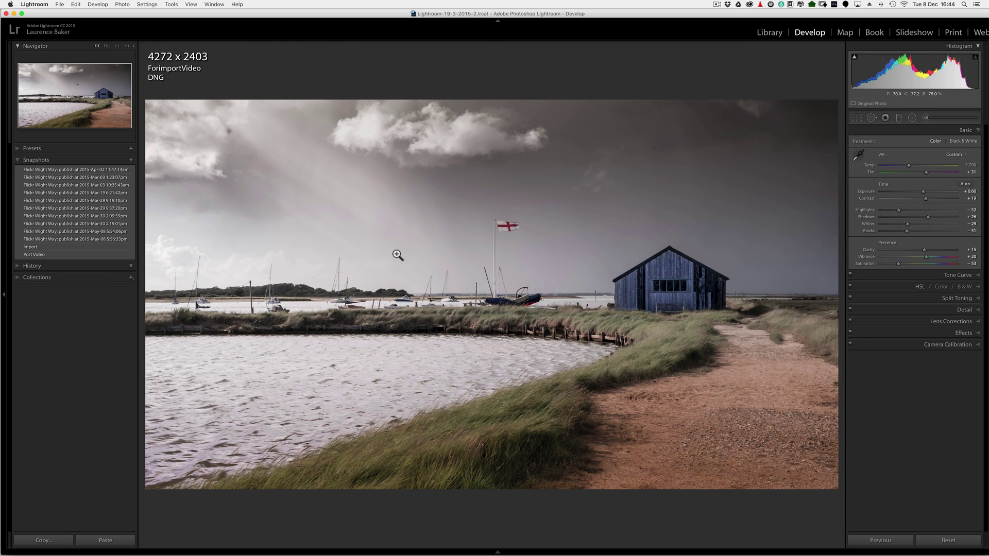
Compare the edited photo with its original Before version.
key("backslash")
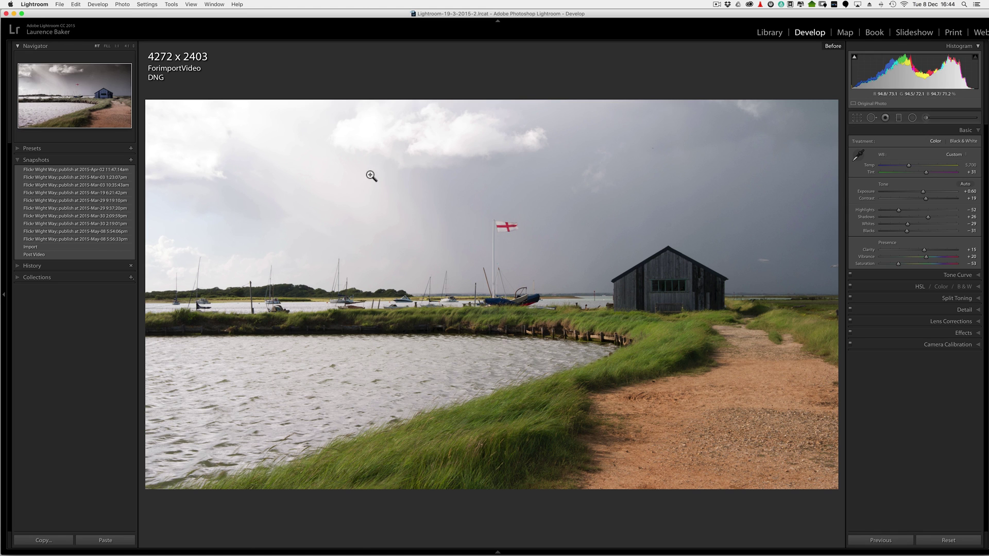
key("backslash")
key("backslash")
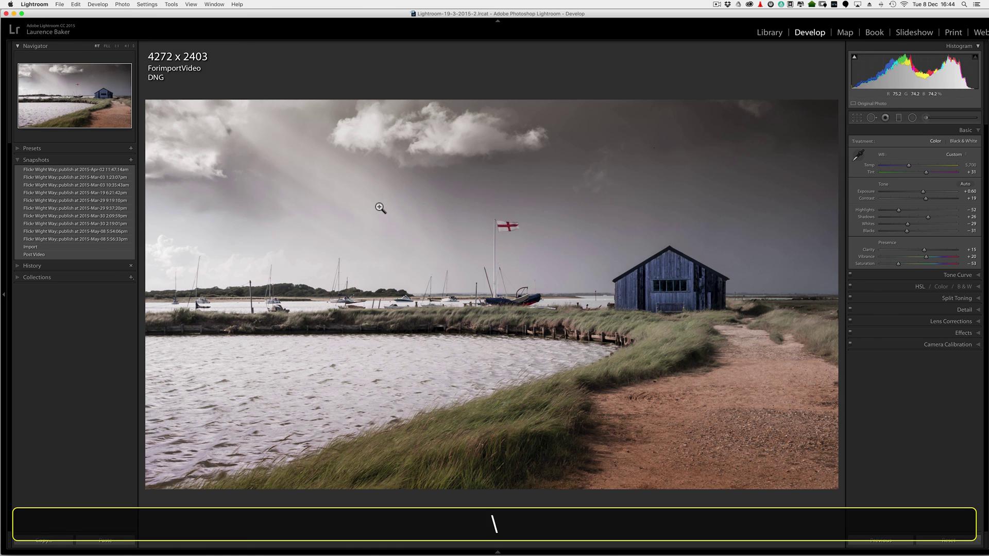